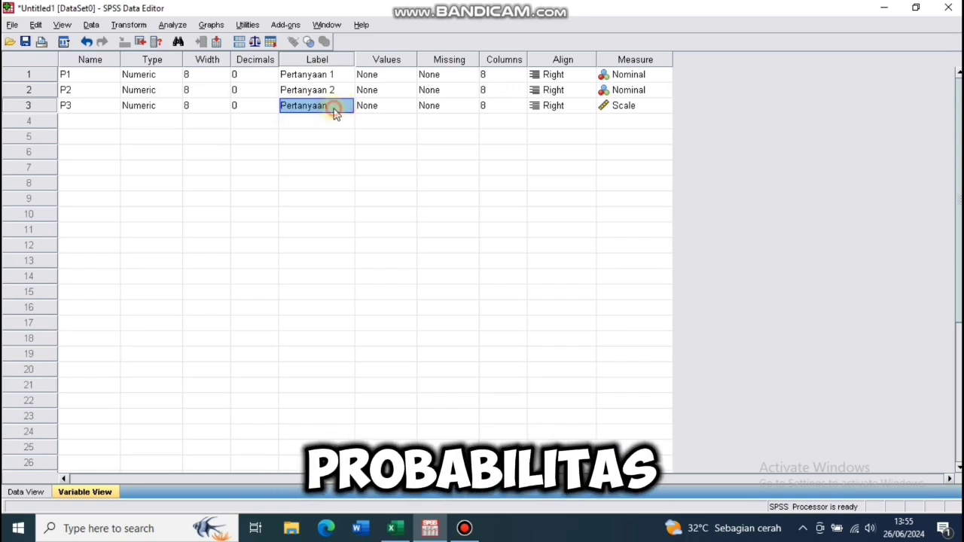
Complete the label of variable P3 as Pertanyaan 3 and set its measure to Nominal.
double_click(335, 107)
key(BackSpace)
text(3)
click(602, 106)
click(664, 106)
click(629, 149)
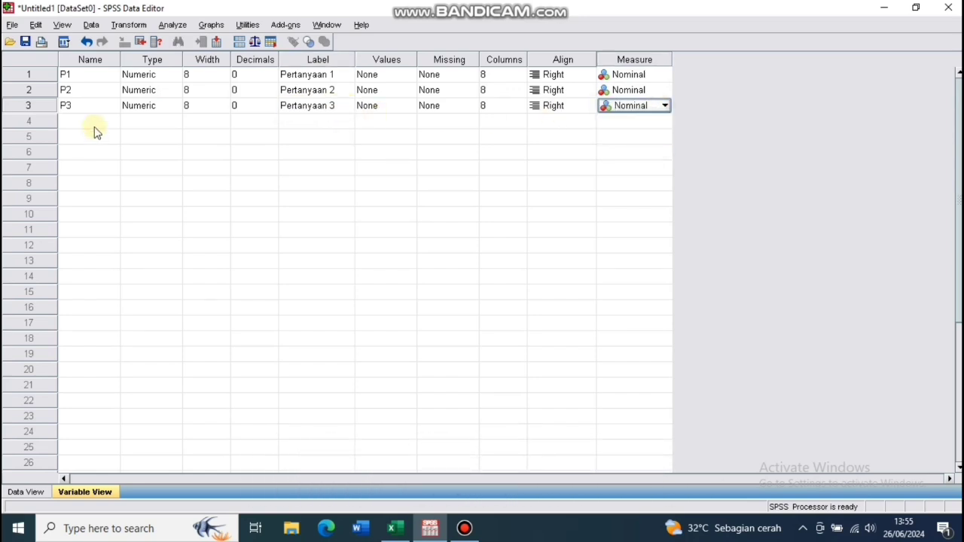
Define variable P4 with 0 decimals, the label Pertanyaan 4 and a Nominal measure.
click(95, 126)
text(P4)
click(130, 127)
click(273, 126)
double_click(273, 126)
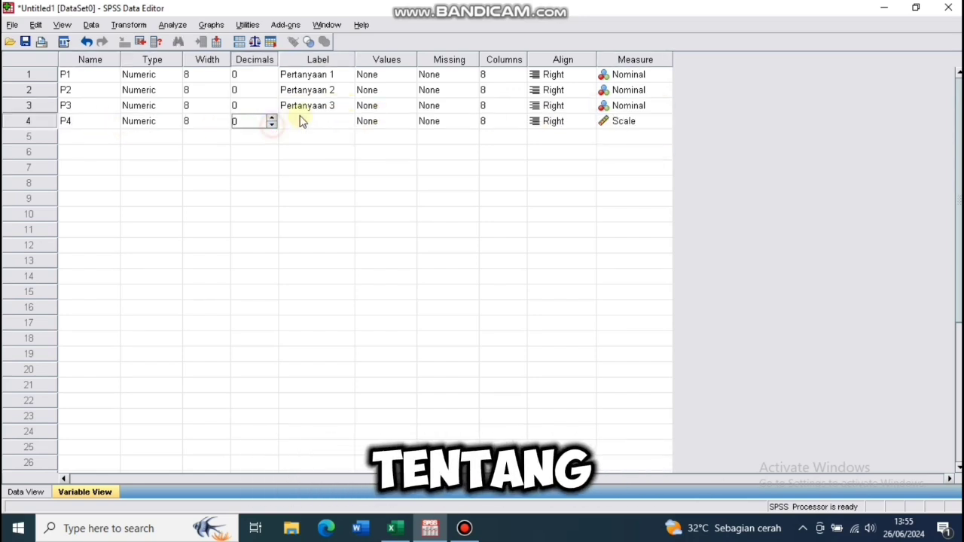
click(297, 123)
text(Pertanyaan)
text(4)
click(602, 121)
click(664, 122)
click(624, 161)
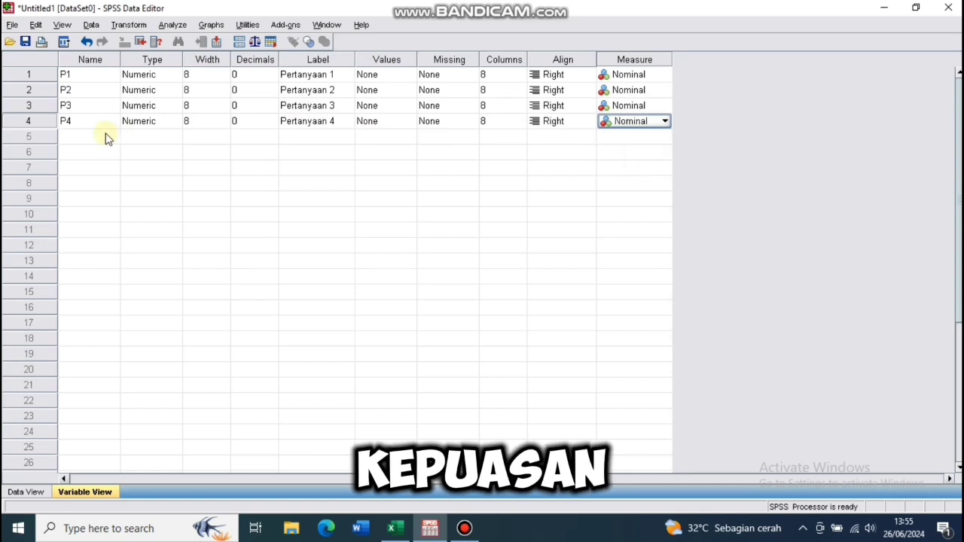
Define variable P5 with 0 decimals, the label Pertanyaan 5 and a Nominal measure.
click(100, 135)
click(272, 137)
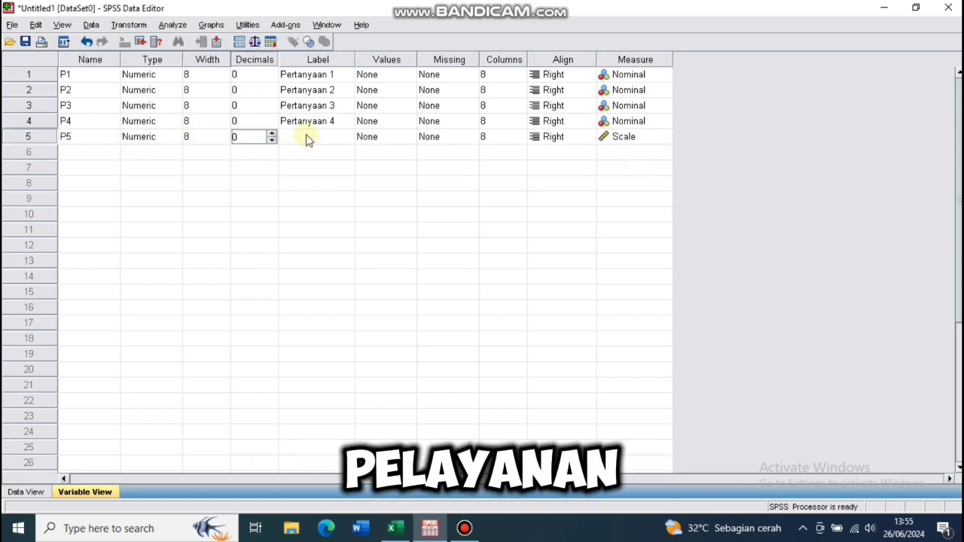
click(307, 138)
text(Pertanyaan)
text(5)
click(602, 136)
click(664, 136)
click(624, 181)
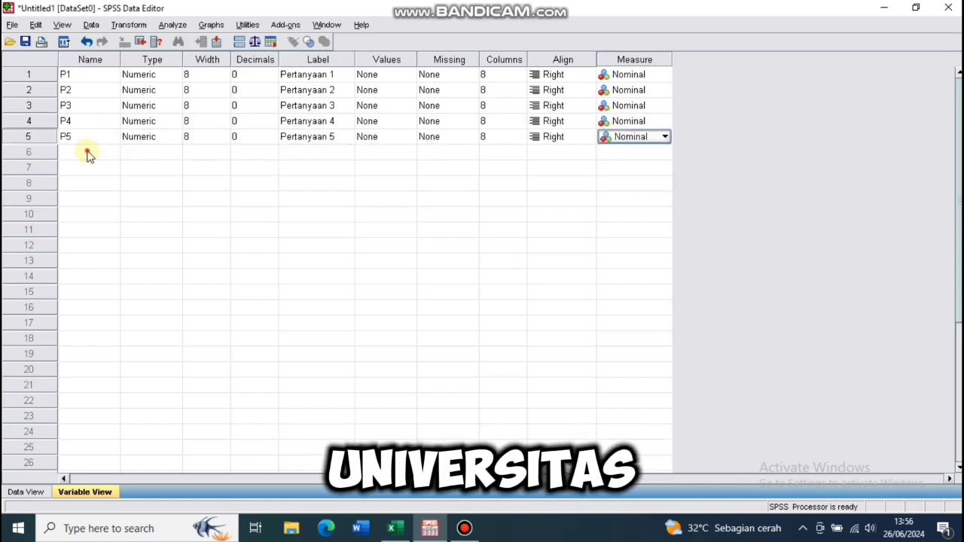
Define variable P6 with 0 decimals, the label Pertanyaan 6 and a Nominal measure.
click(87, 153)
text(p6)
click(271, 153)
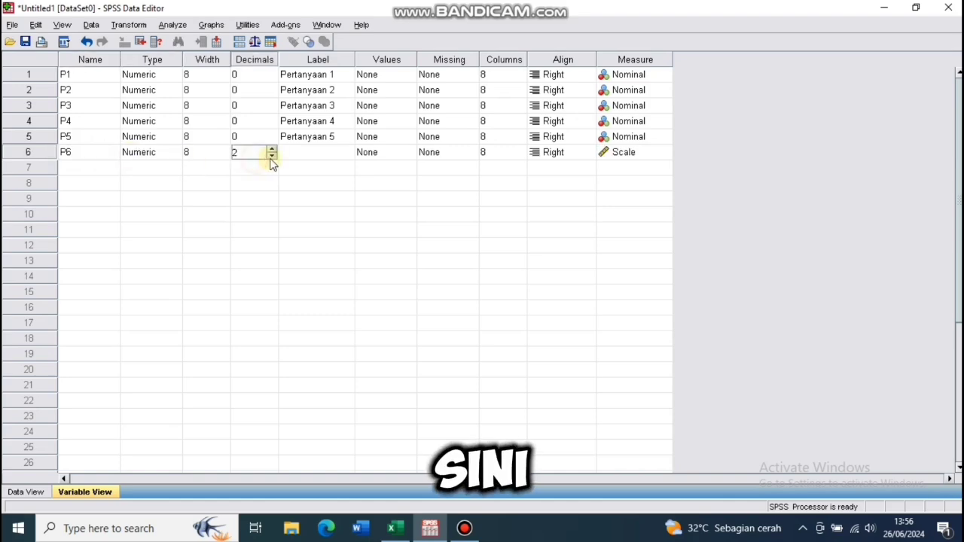
click(297, 152)
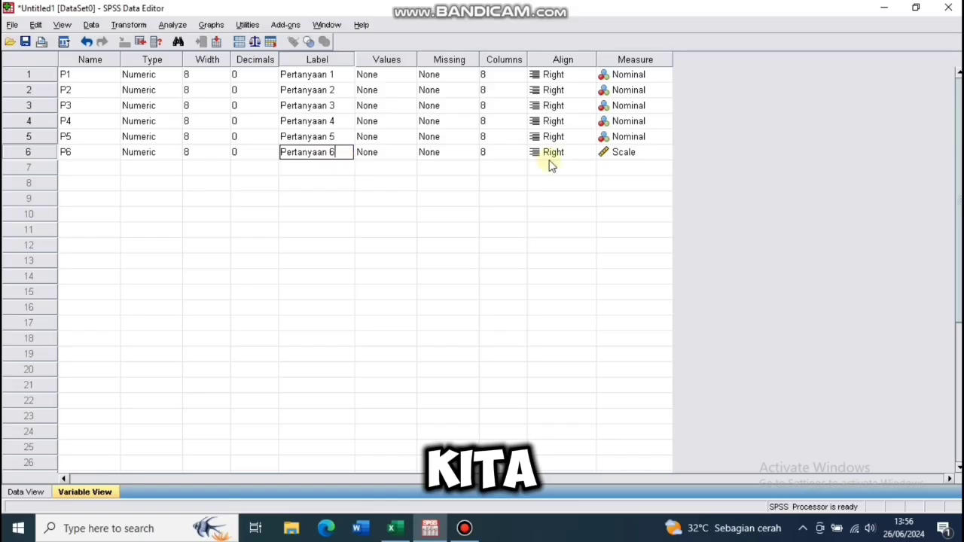
click(665, 152)
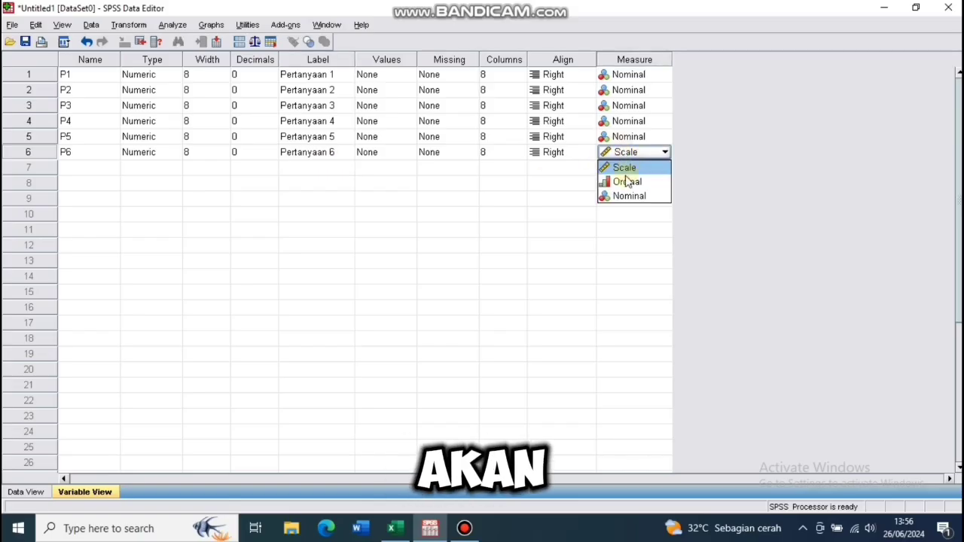
click(647, 196)
Define variable P7 with 0 decimals, the label Pertanyaan 7 and a Nominal measure.
click(101, 167)
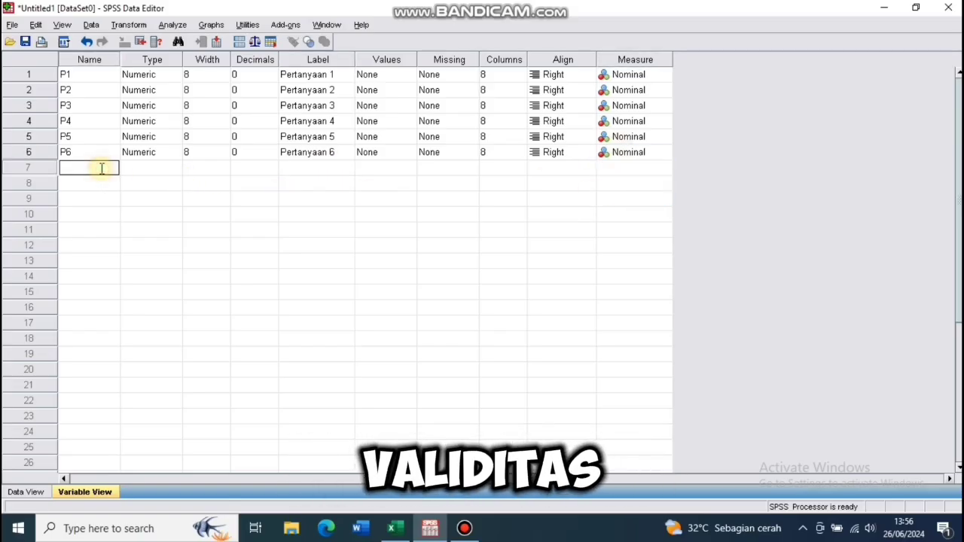
text(P7)
click(254, 168)
click(331, 167)
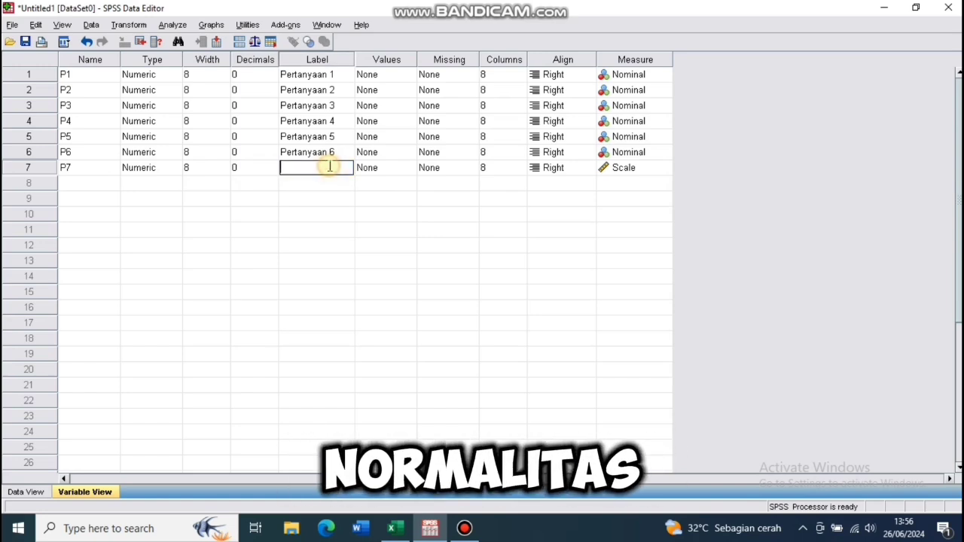
text(Pertanyaan 7)
click(665, 167)
click(647, 211)
Define variable P8 with 0 decimals, the label Pertanyaan 8 and a Nominal measure.
click(104, 183)
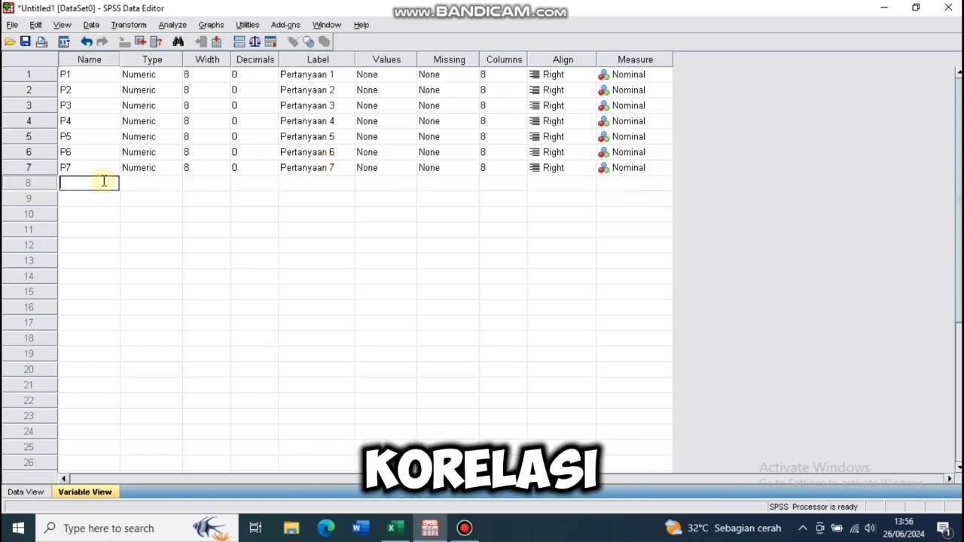
text(P8)
click(263, 184)
text(0)
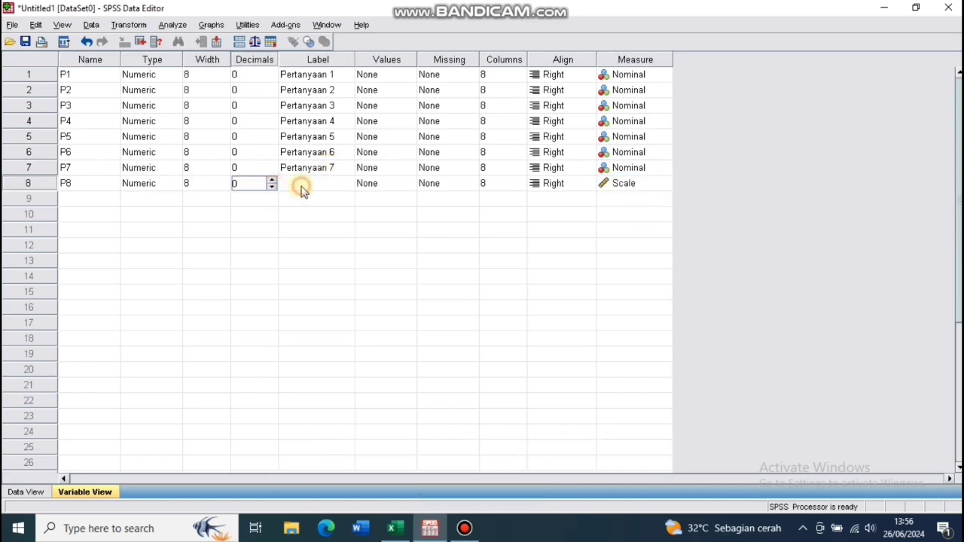
click(331, 183)
text(Pertanyaan 8)
click(634, 186)
click(630, 226)
Define variable P9 with 0 decimals, the label Pertanyaan 9 and a Nominal measure.
click(104, 198)
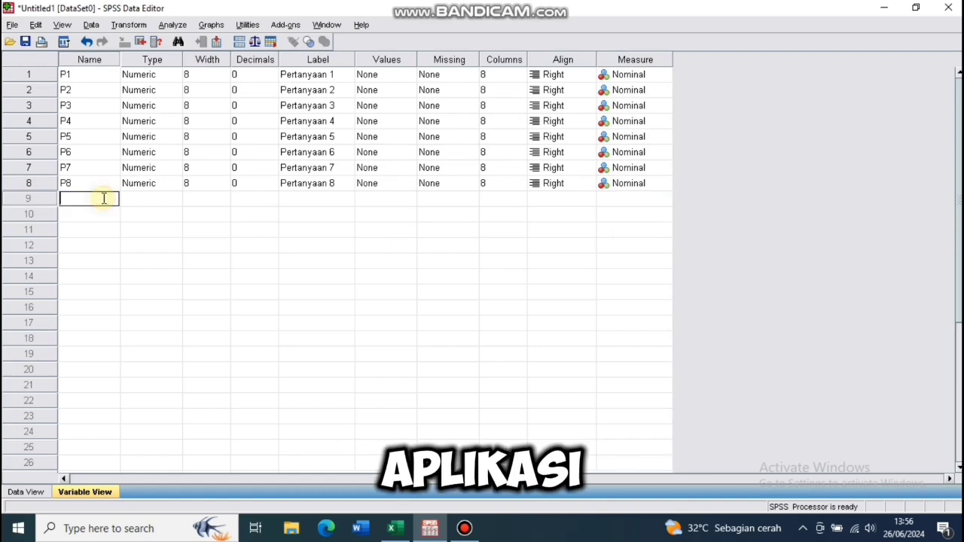
click(148, 200)
click(243, 201)
click(224, 199)
click(247, 198)
click(268, 202)
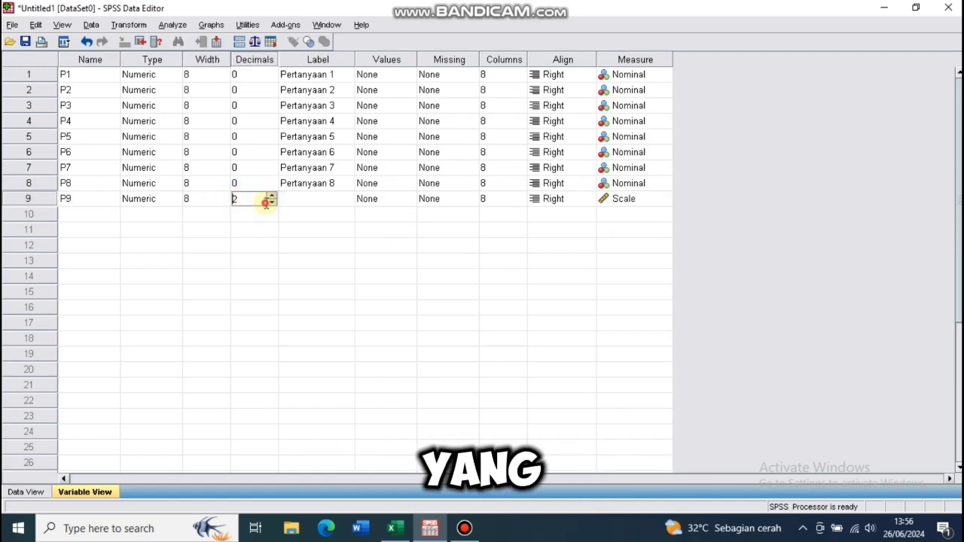
click(268, 203)
click(297, 199)
text(Pertanyaan 9)
click(634, 199)
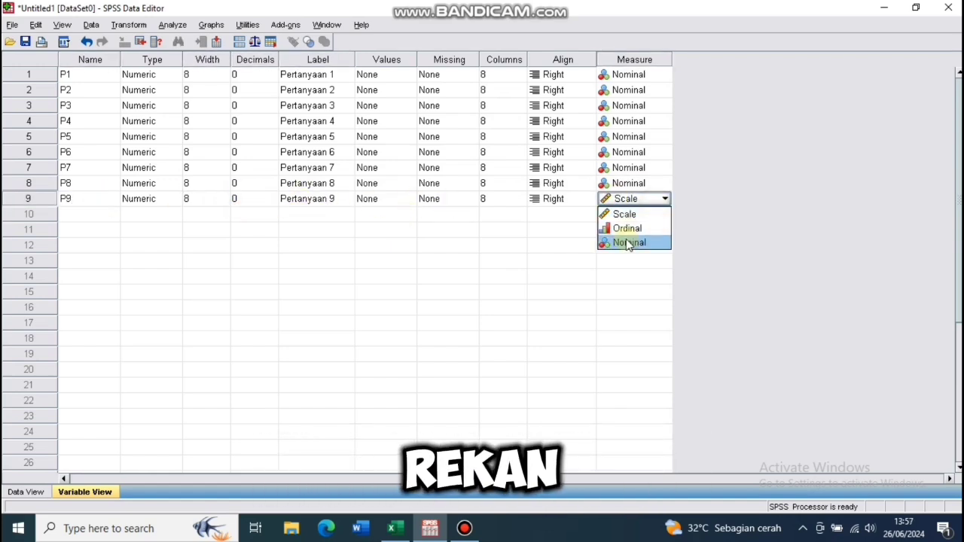
click(628, 243)
Define variable P10 with 0 decimals, the label Pertanyaan 10 and a Nominal measure.
click(103, 214)
text(P10)
click(128, 215)
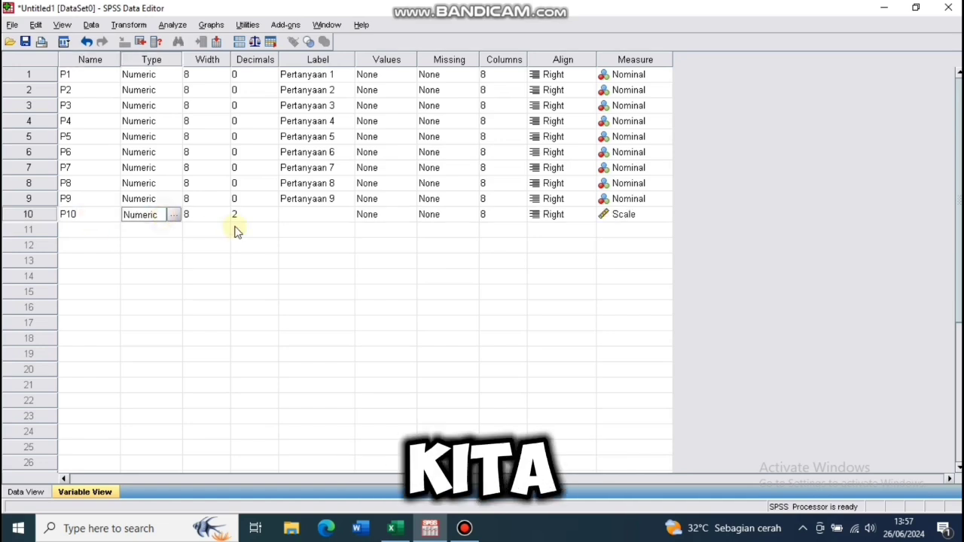
click(243, 214)
click(269, 217)
click(269, 218)
click(297, 214)
text(Pertanyaan 1)
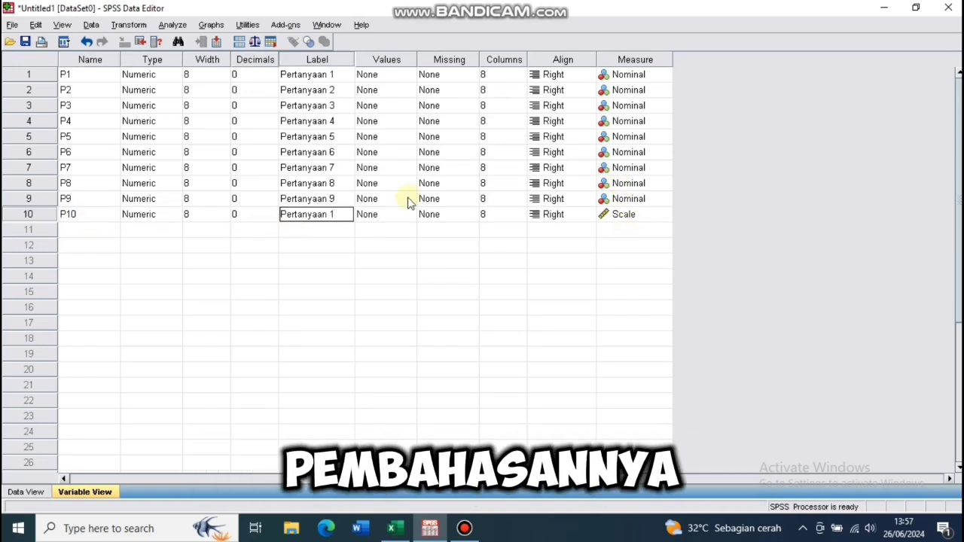
text(0)
click(637, 216)
click(621, 263)
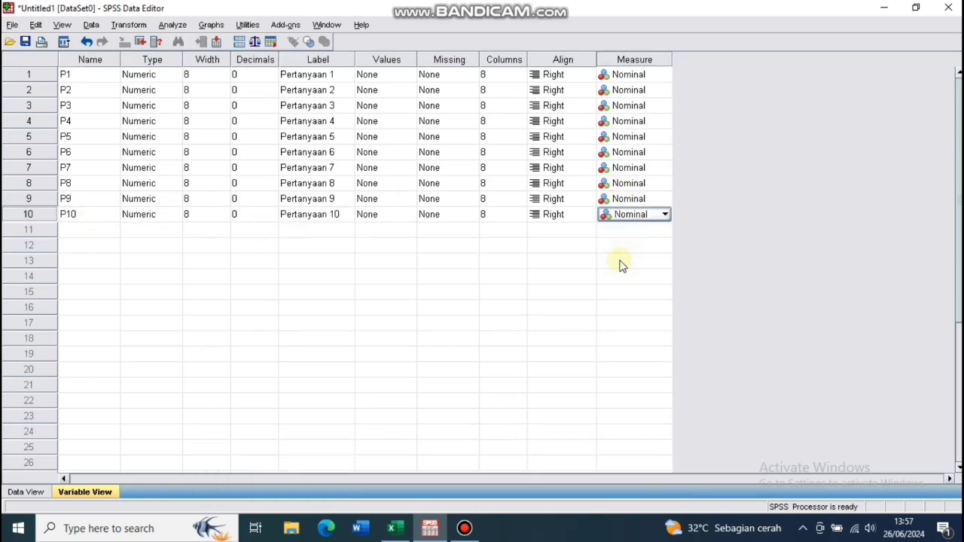
Copy the questionnaire answers from the Excel response sheet into data columns P1 to P10, starting at the first case.
click(15, 492)
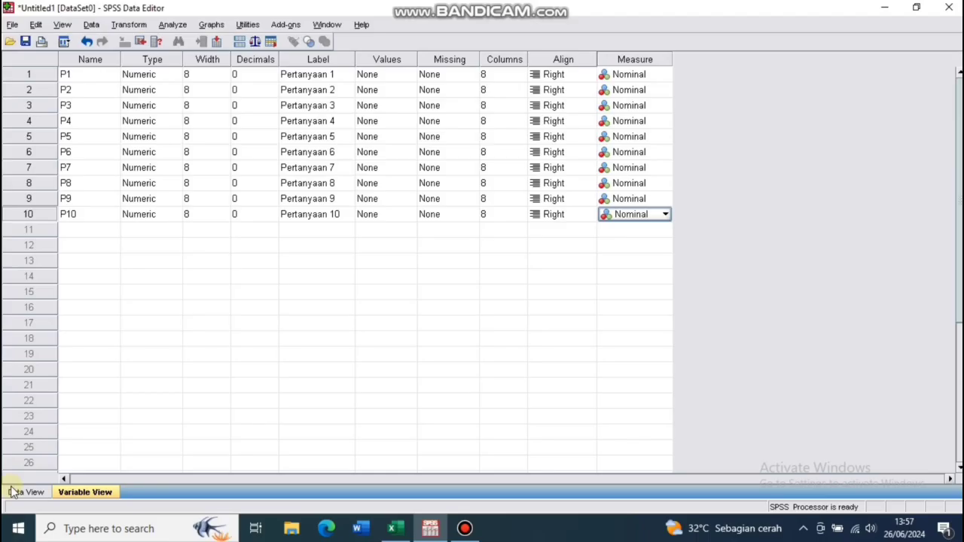
click(15, 492)
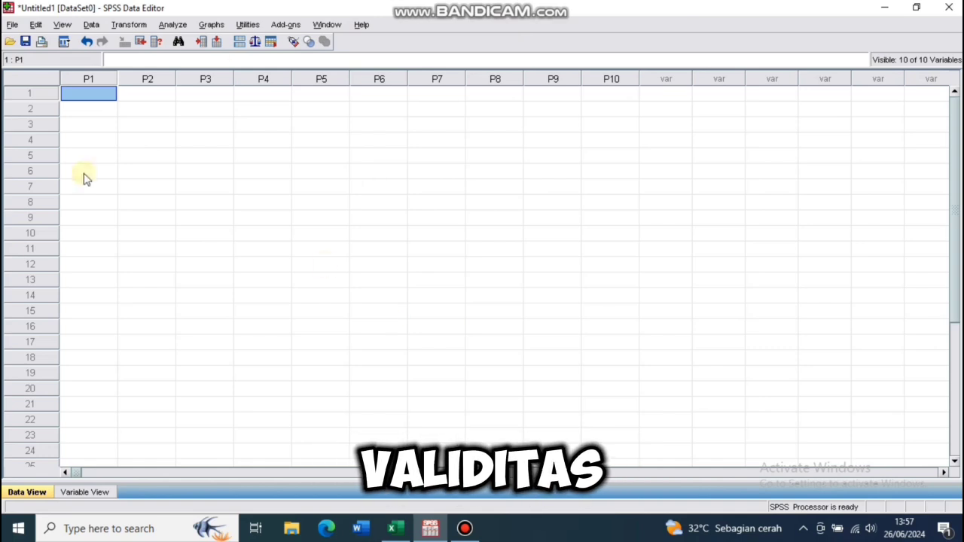
click(405, 529)
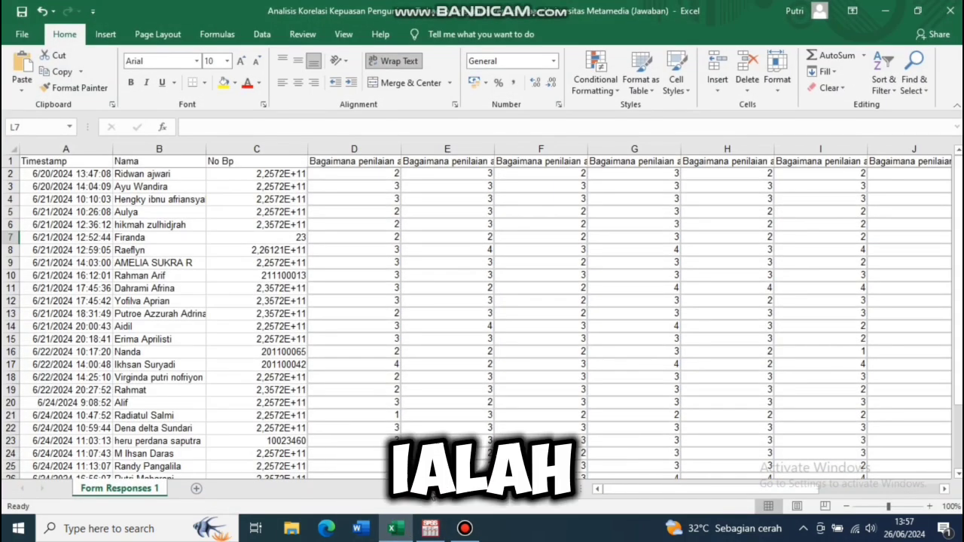
drag(633, 488, 755, 478)
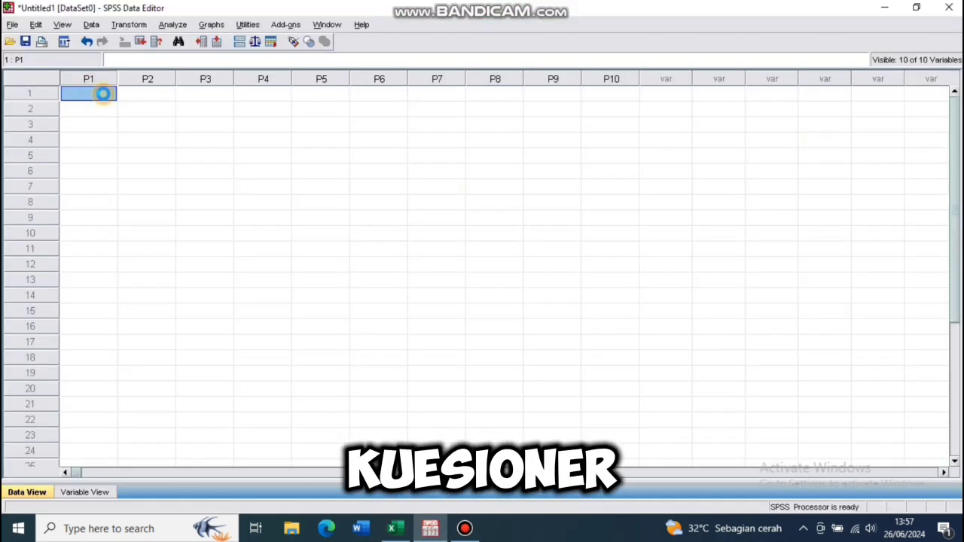
key(ctrl+v)
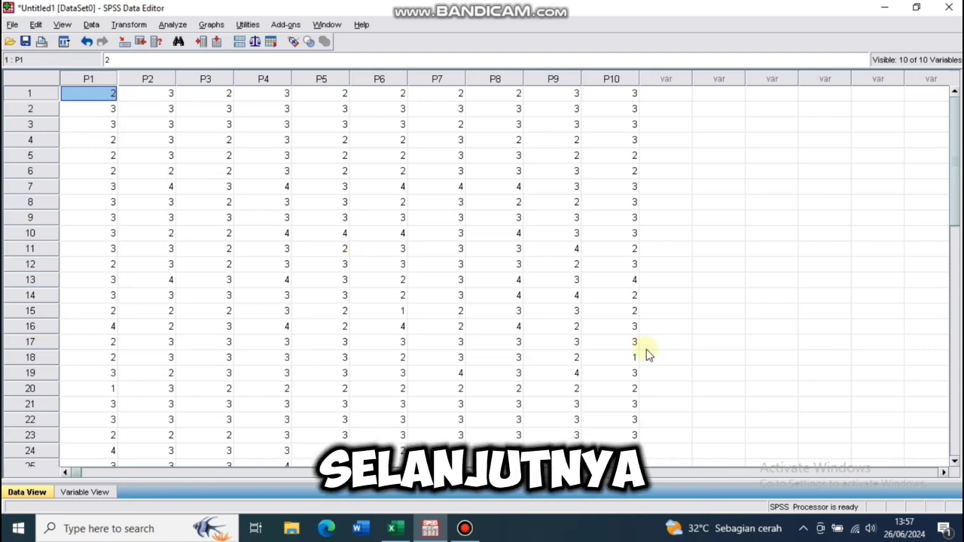
scroll(632, 354, down, 4)
scroll(431, 363, up, 4)
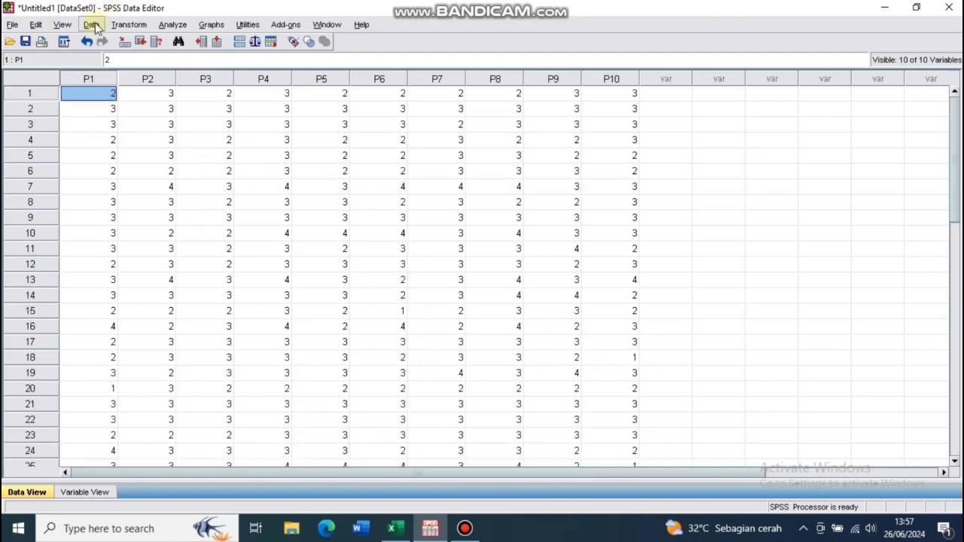
Start a Compute Variable calculation and begin its numeric expression with P1 + P2 + P3 +.
click(126, 27)
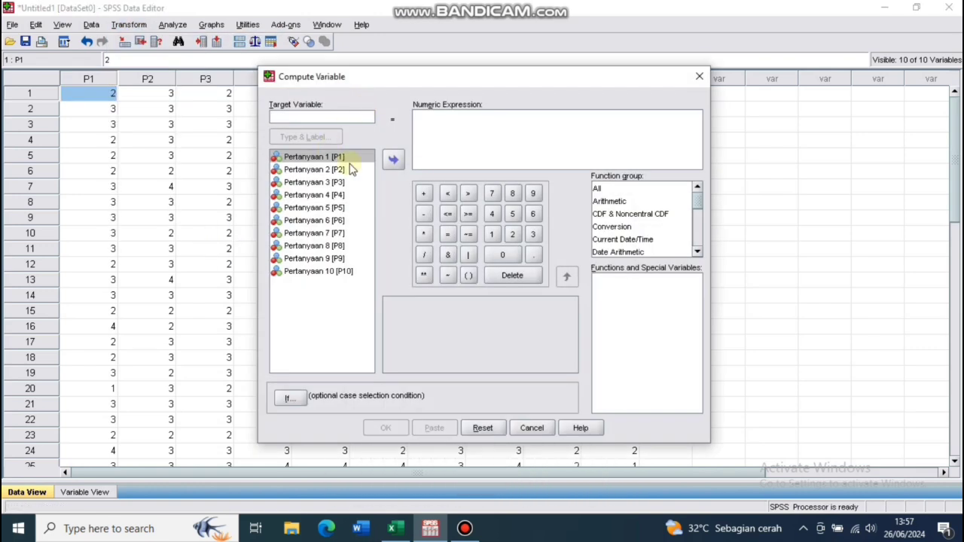
click(393, 159)
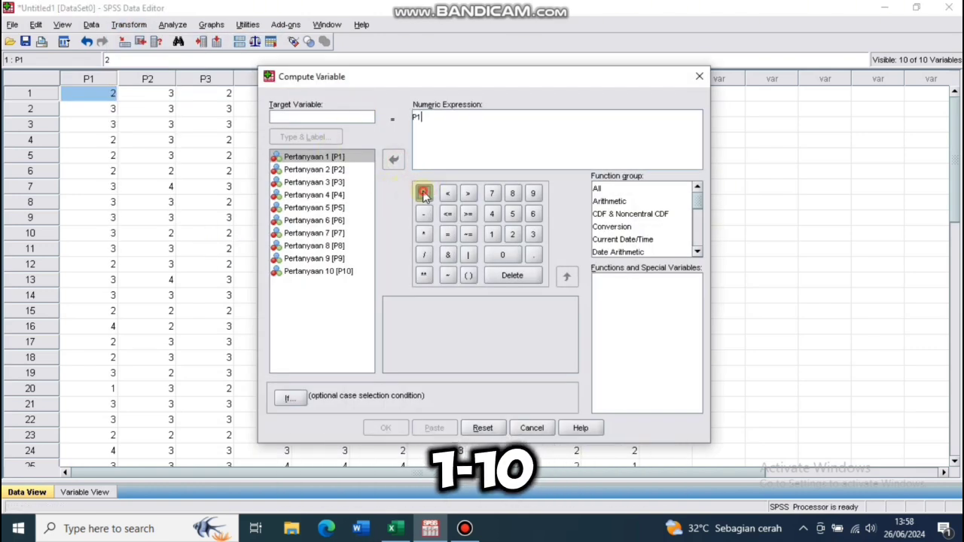
click(423, 194)
click(367, 176)
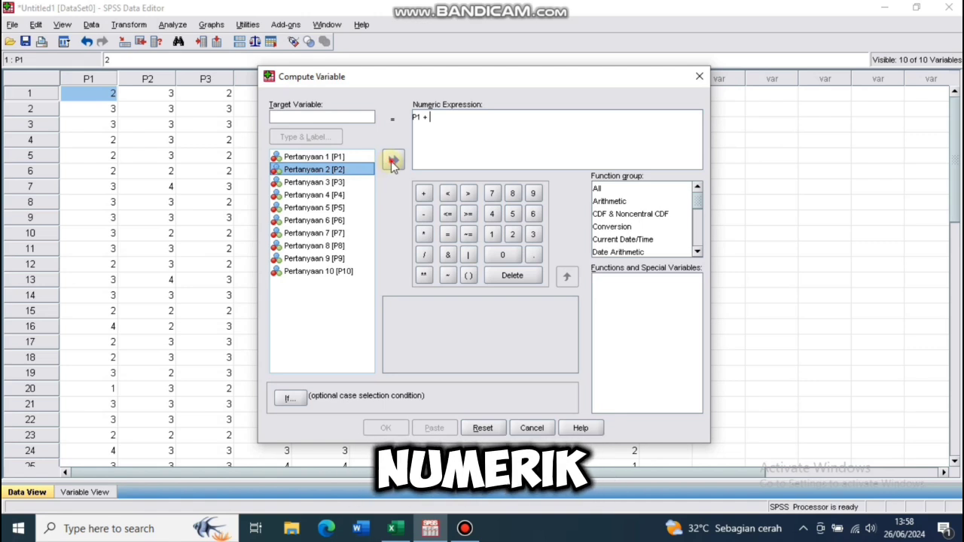
click(393, 160)
click(423, 193)
double_click(350, 182)
click(425, 193)
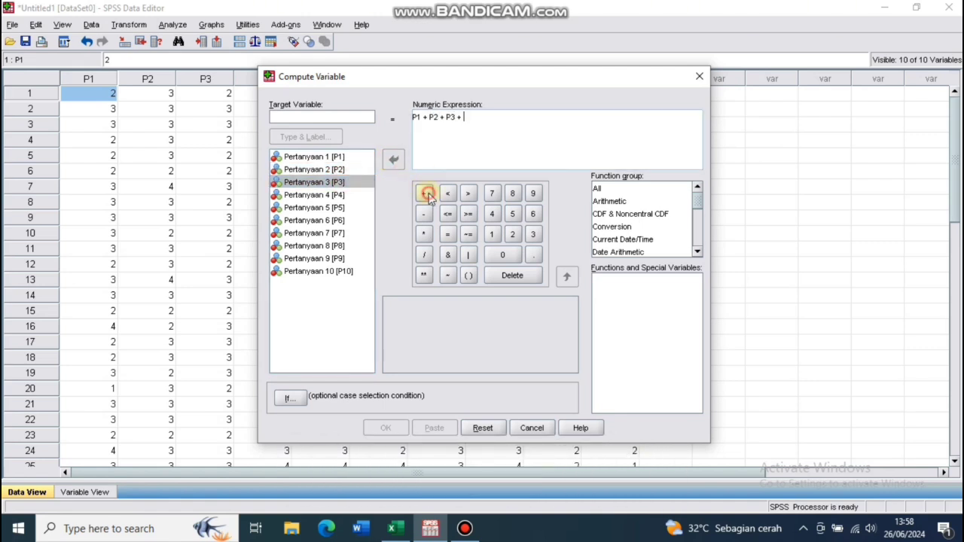
Extend the numeric expression with the sum of P4, P5 and P6.
click(343, 195)
click(392, 160)
click(425, 194)
click(344, 208)
click(392, 161)
click(425, 195)
click(324, 221)
click(392, 160)
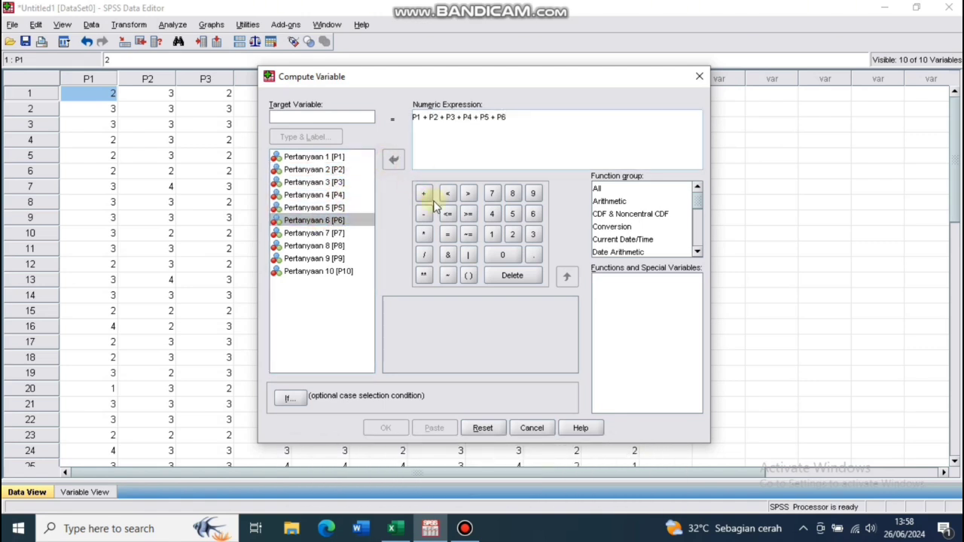
Complete the numeric expression by adding P7, P8, P9 and P10 to the sum.
click(426, 196)
click(337, 233)
click(391, 161)
click(423, 195)
double_click(336, 245)
click(422, 194)
click(344, 258)
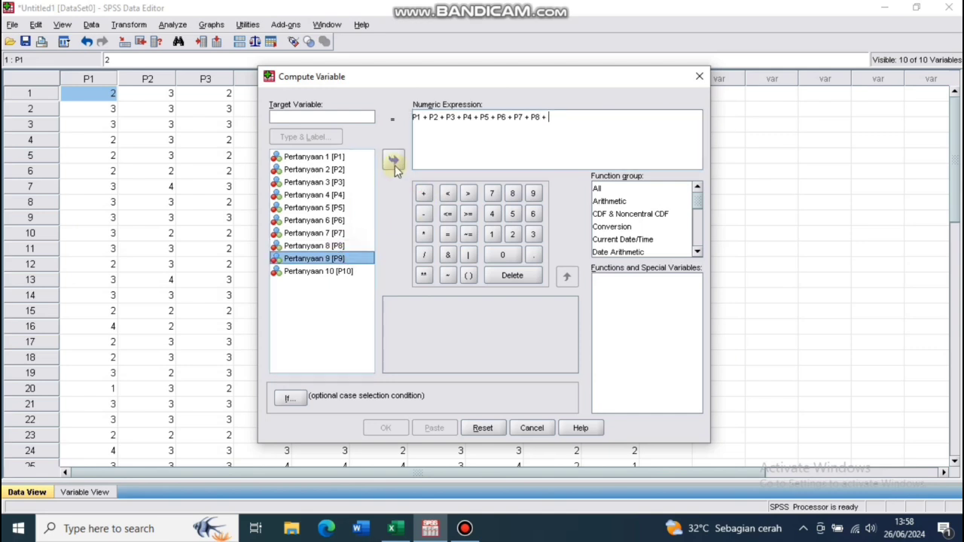
click(393, 161)
click(423, 194)
double_click(343, 272)
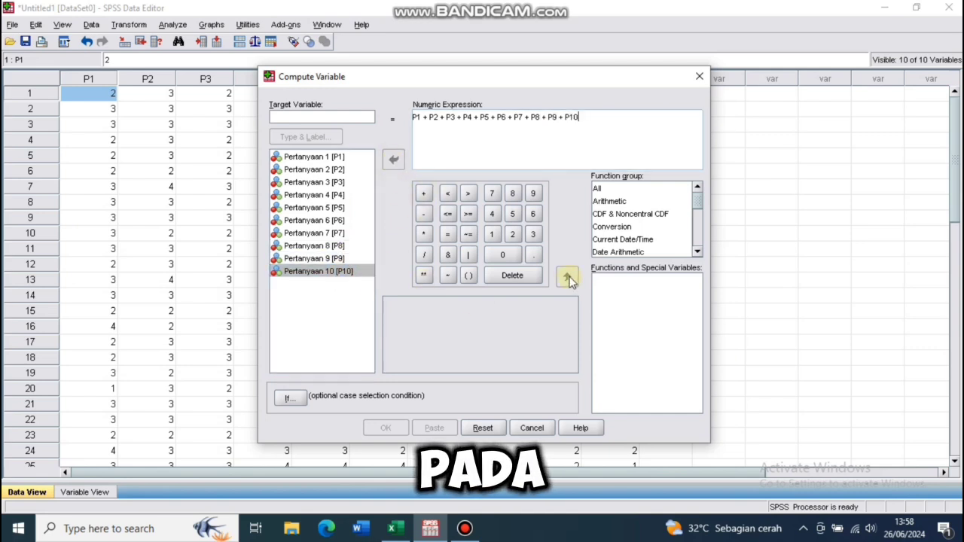
Name the target variable Total, run the computation and select the resulting column in the data sheet.
click(293, 111)
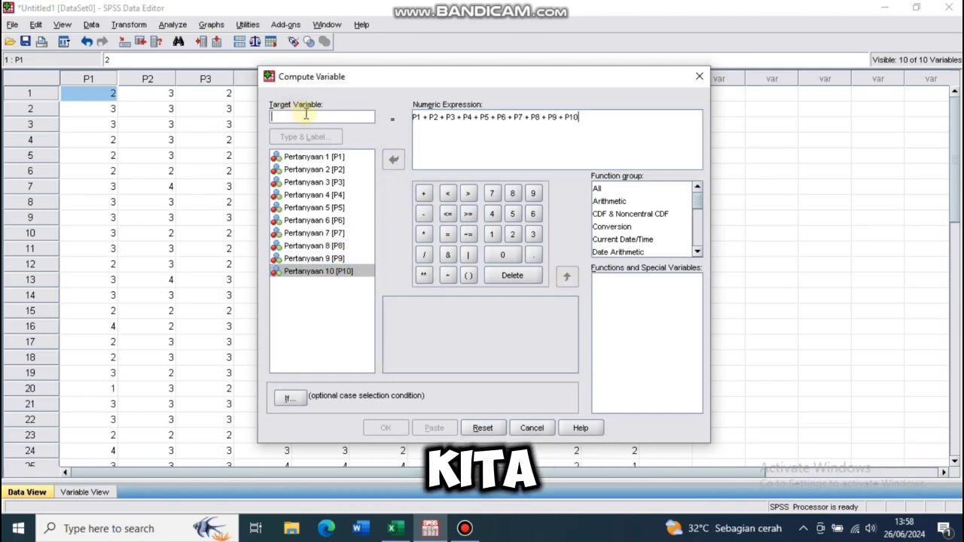
text(Total)
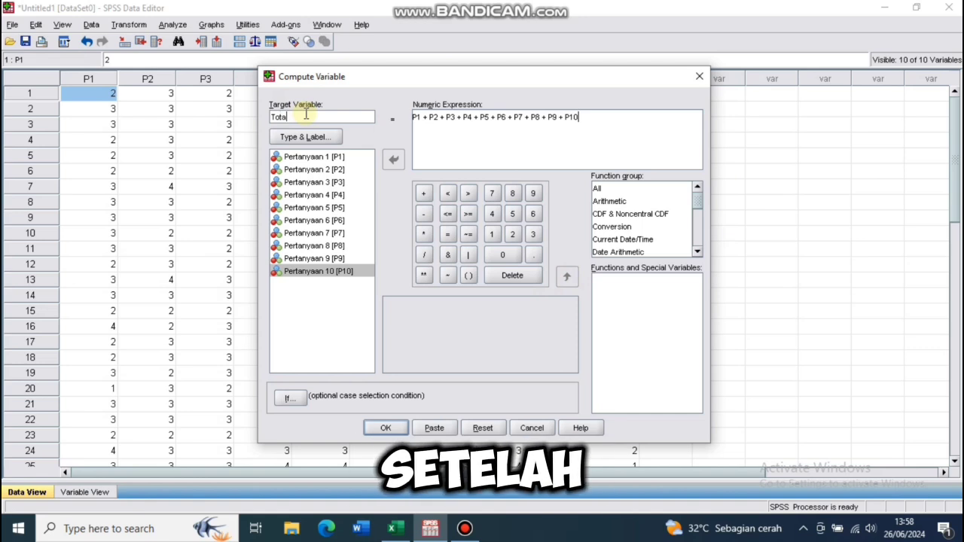
click(384, 428)
mouse_move(430, 527)
click(353, 448)
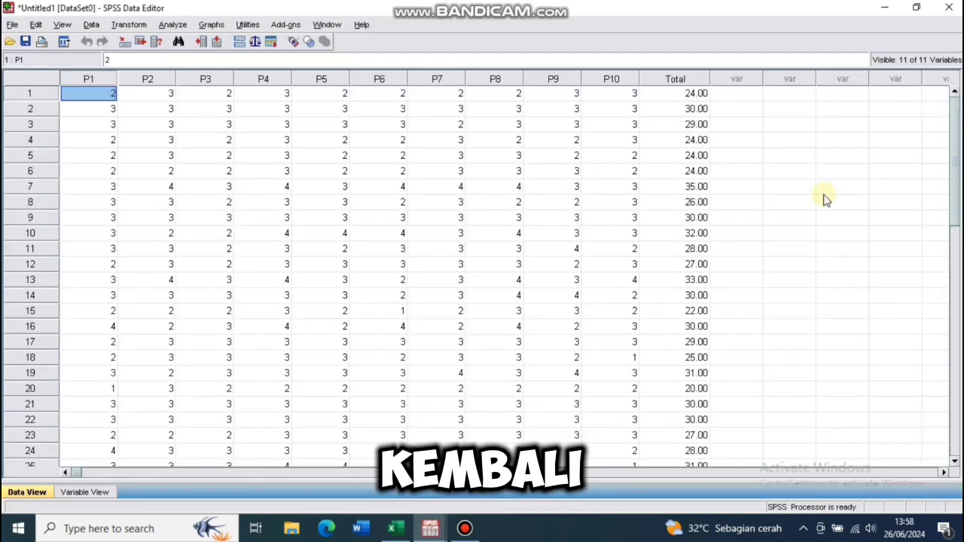
click(697, 78)
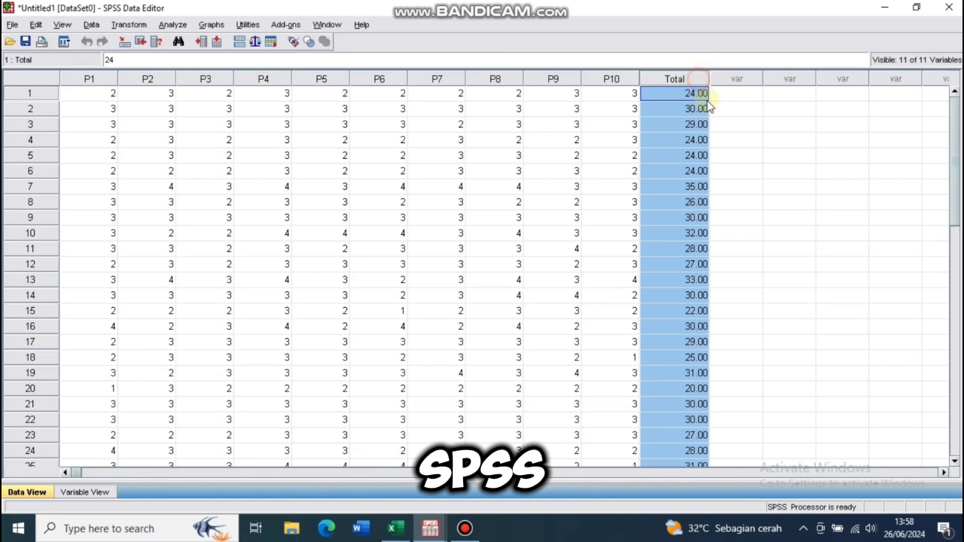
Run a two-tailed Pearson bivariate correlation on Pertanyaan 1 through Pertanyaan 10 and Total.
click(764, 217)
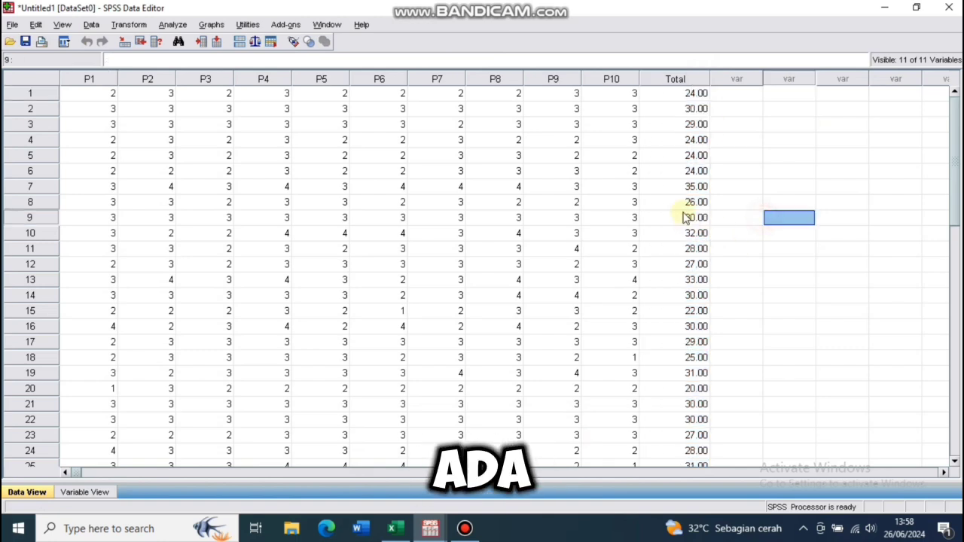
click(172, 25)
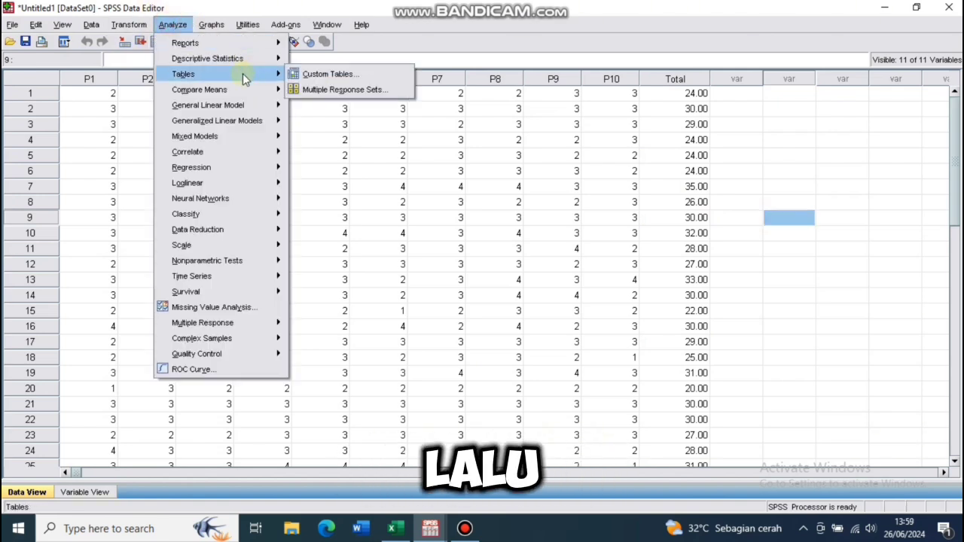
mouse_move(230, 61)
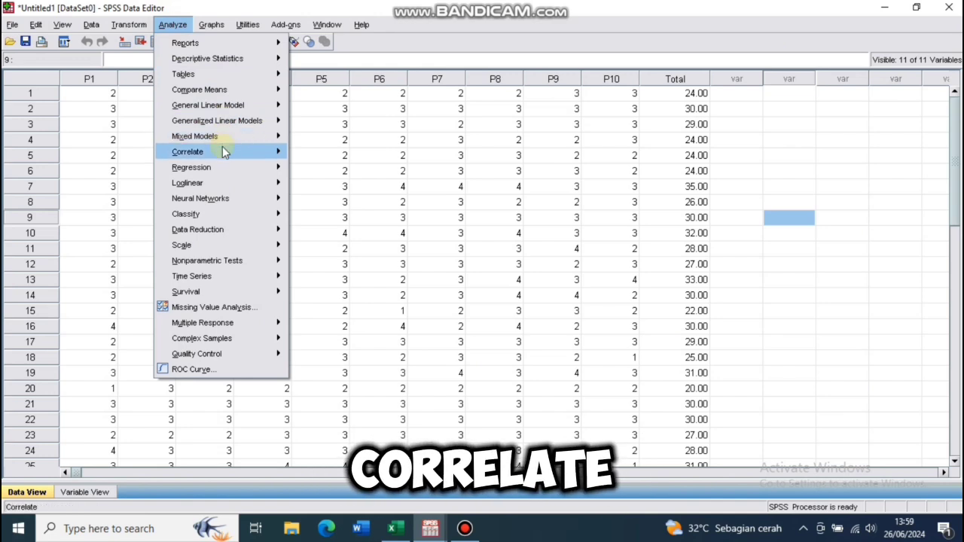
mouse_move(276, 154)
click(306, 156)
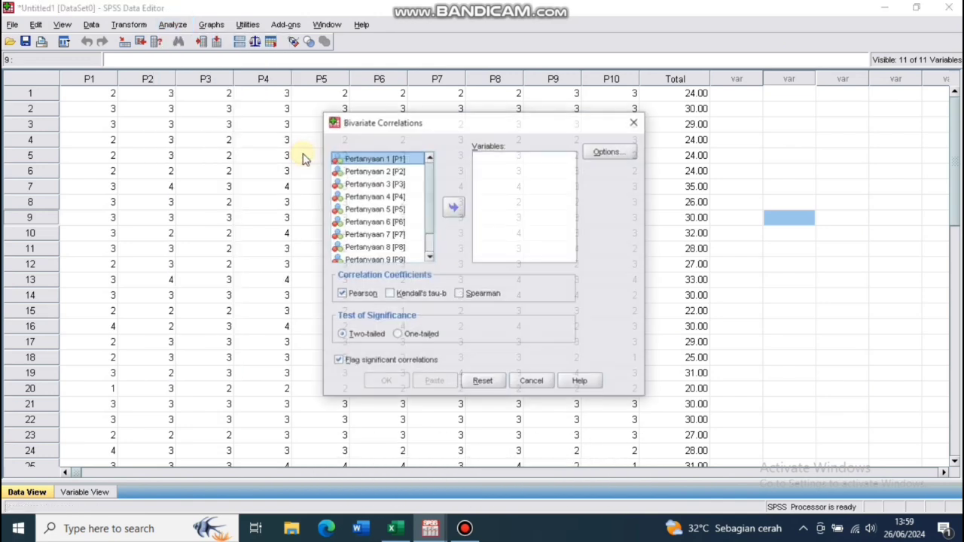
drag(357, 174, 375, 253)
shift+click(374, 256)
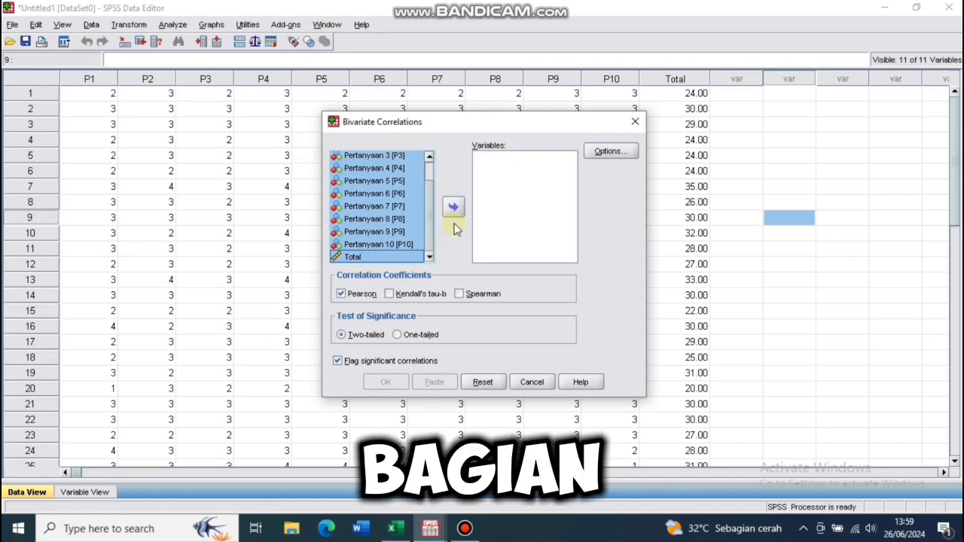
click(453, 210)
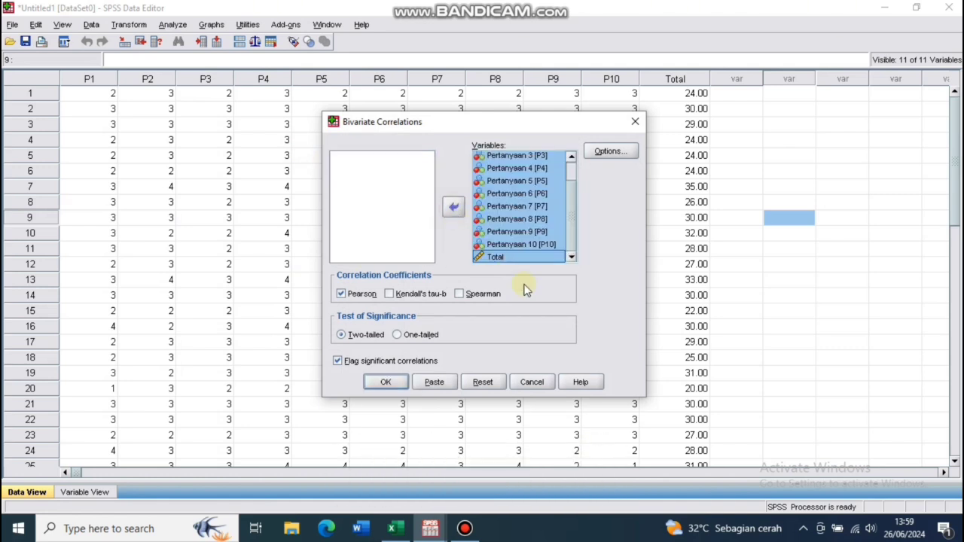
click(383, 380)
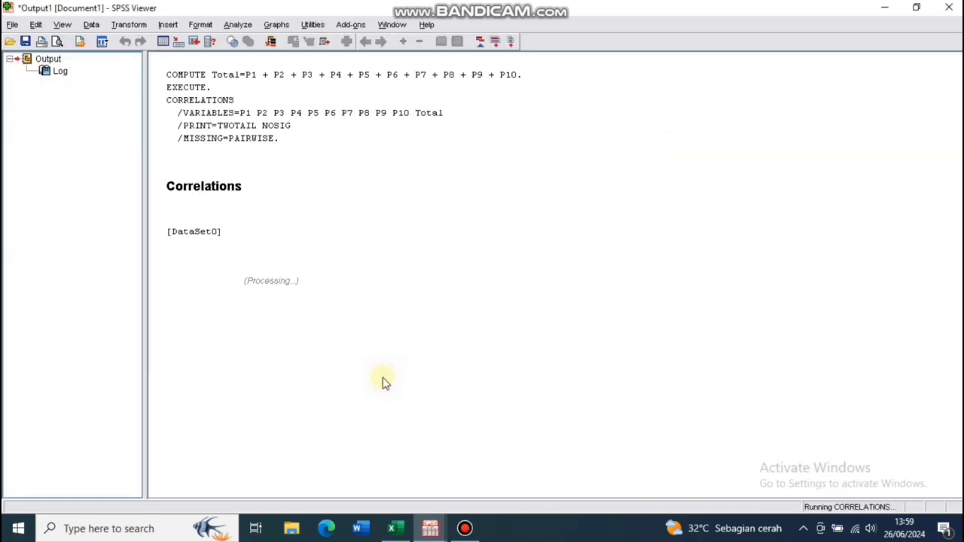
Examine the Correlations output table, including the Sig. (2-tailed) values between each question and Total.
scroll(384, 380, down, 8)
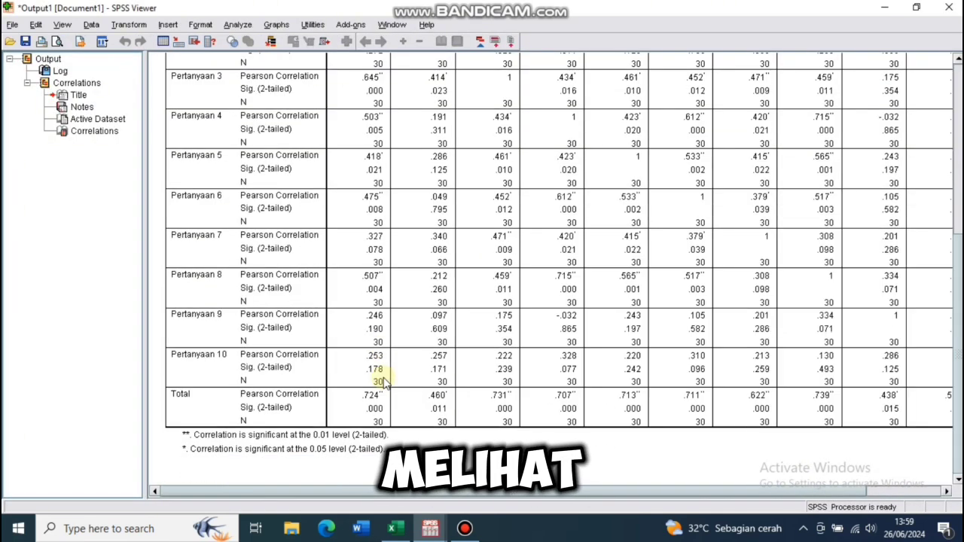
scroll(383, 380, up, 6)
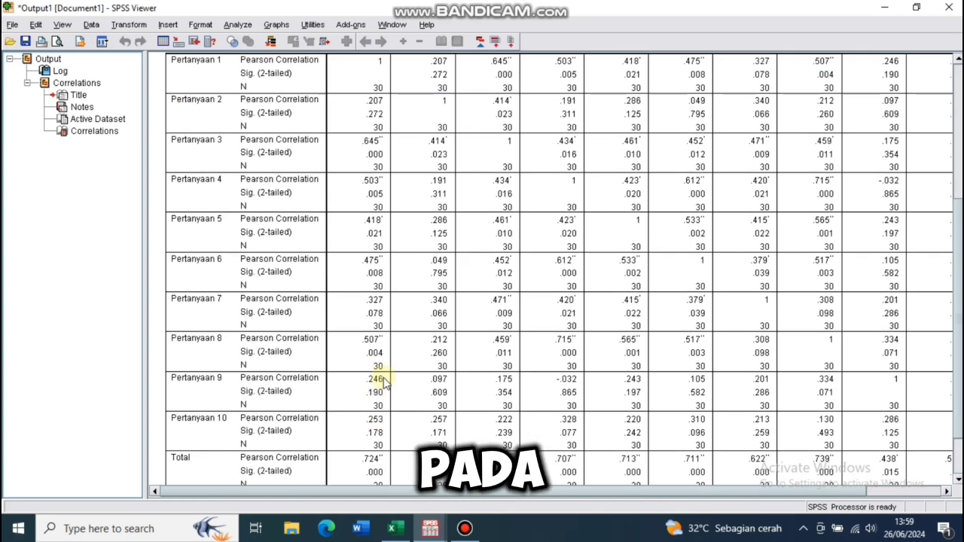
scroll(383, 380, up, 1)
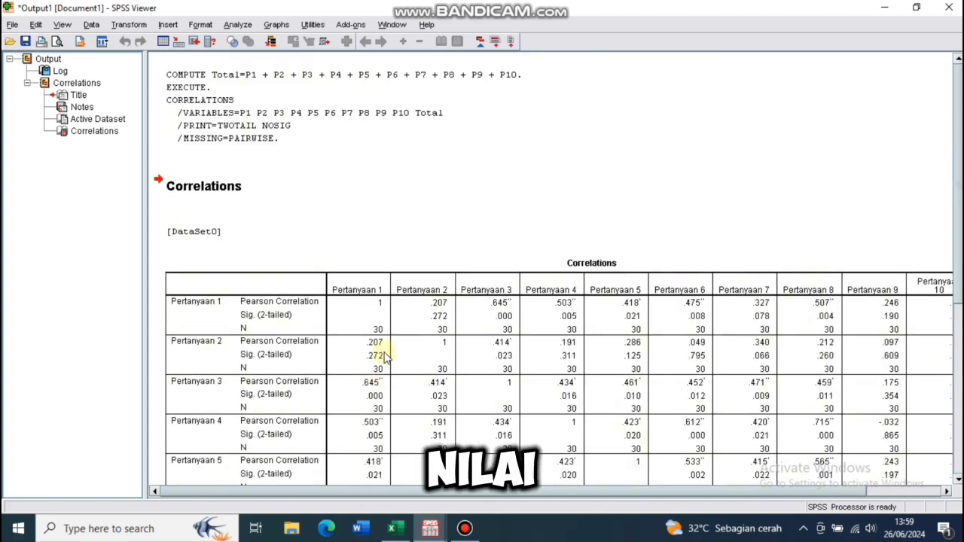
scroll(383, 355, down, 3)
scroll(383, 356, down, 5)
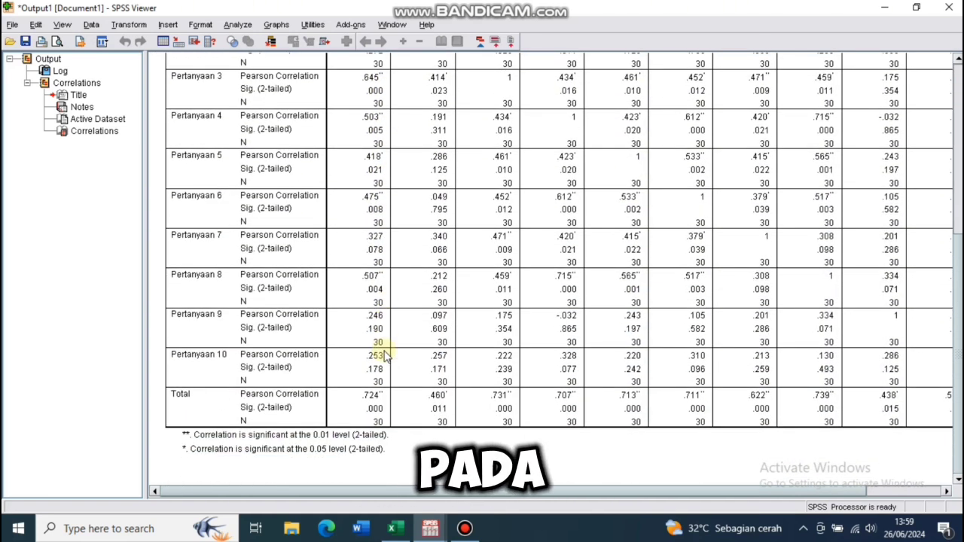
drag(295, 486, 407, 488)
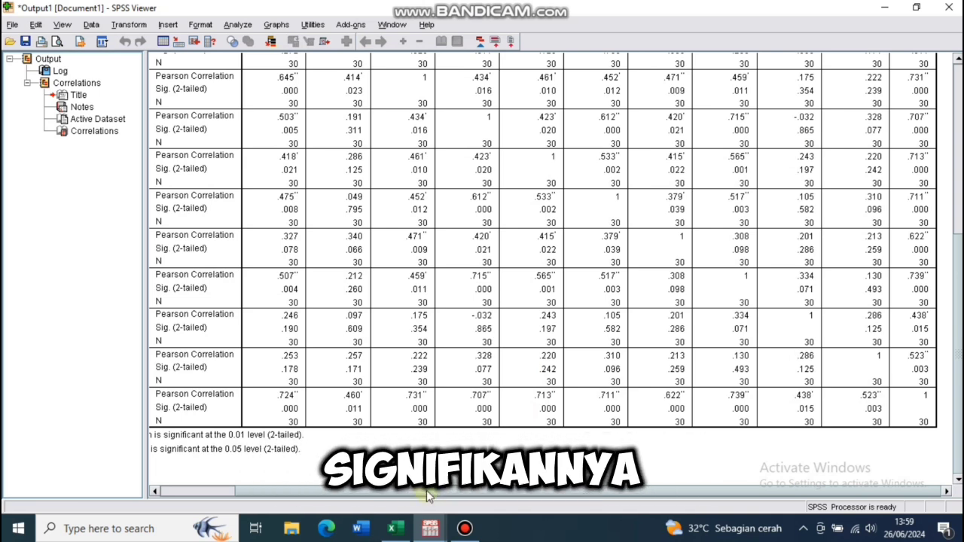
drag(427, 493, 343, 491)
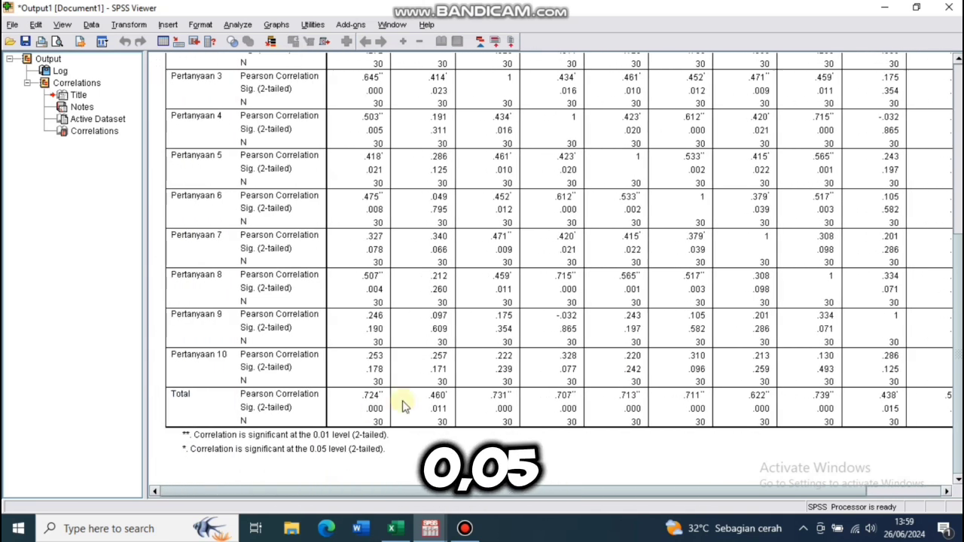
Review the Pearson Correlation values in the Total row and column to judge the validity of all ten questions.
scroll(457, 362, up, 5)
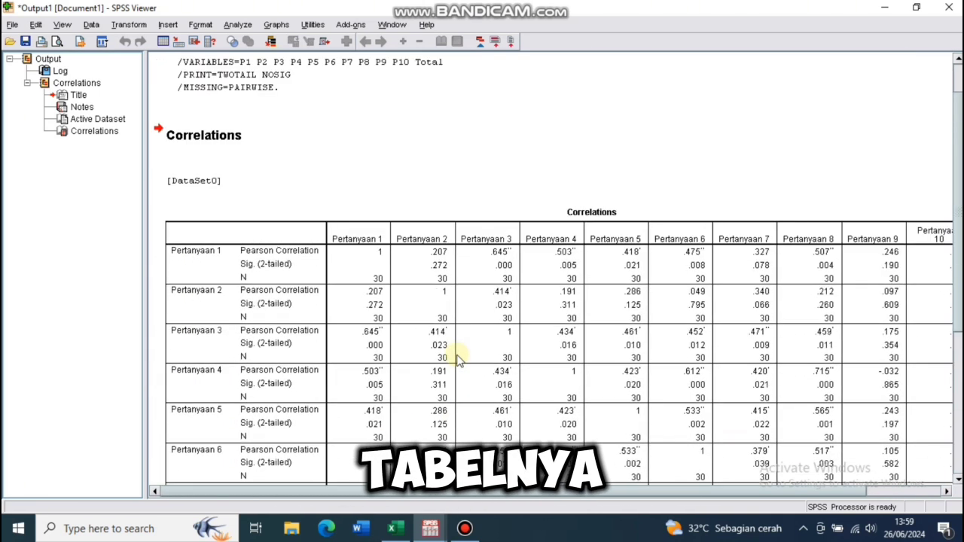
scroll(457, 360, down, 5)
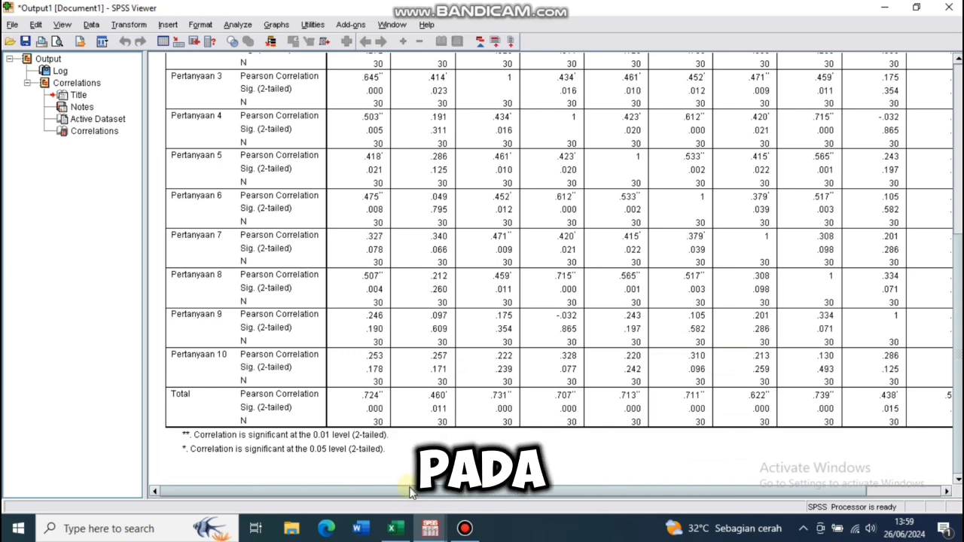
scroll(440, 484, right, 3)
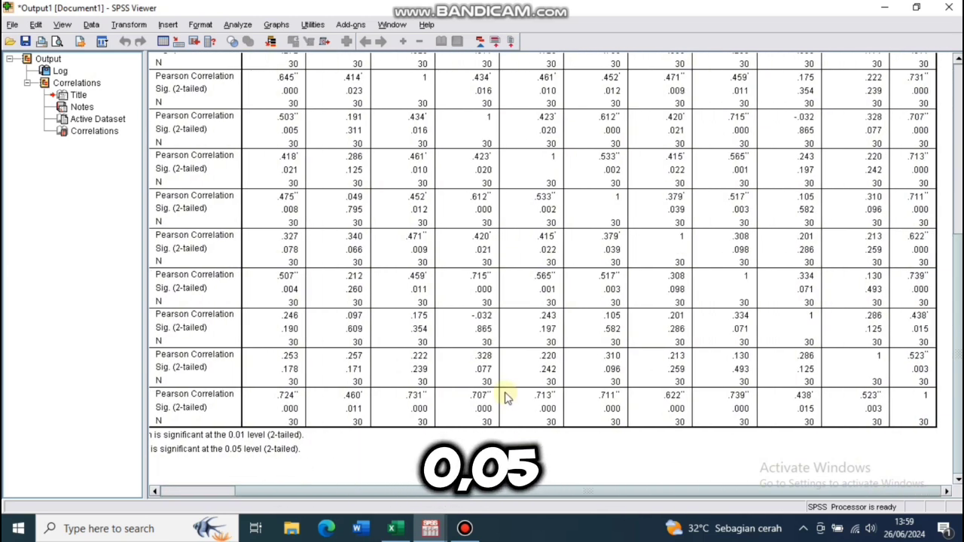
scroll(506, 397, up, 2)
scroll(506, 397, up, 5)
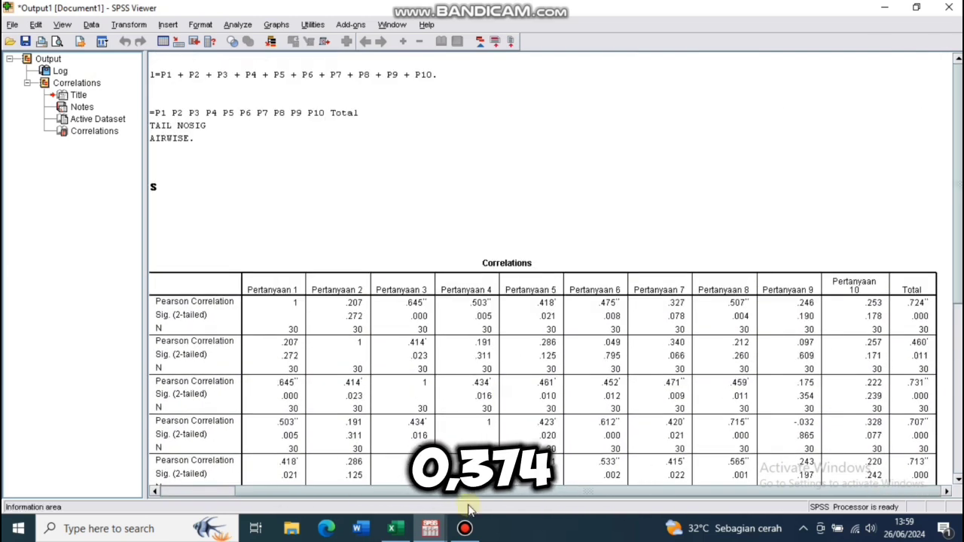
scroll(332, 486, left, 3)
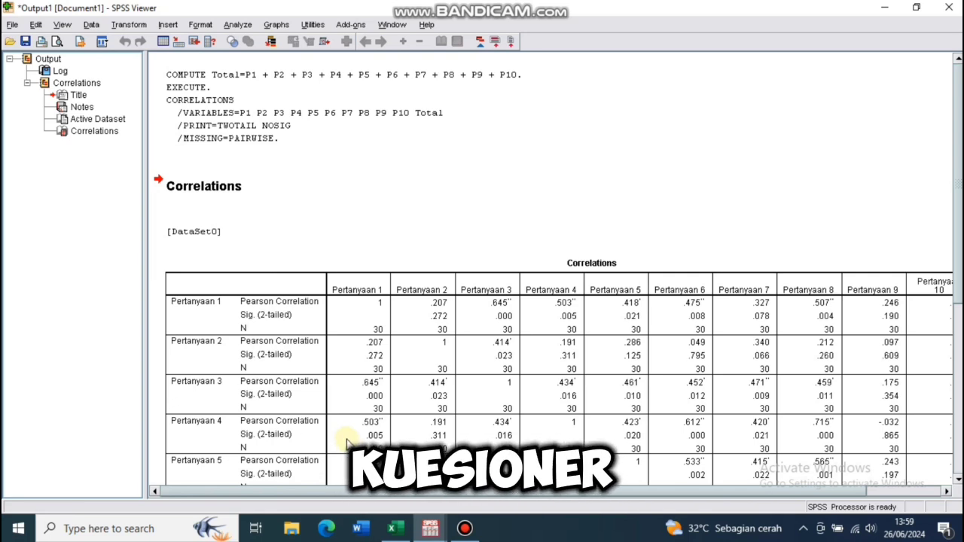
scroll(344, 435, down, 1)
scroll(344, 435, down, 10)
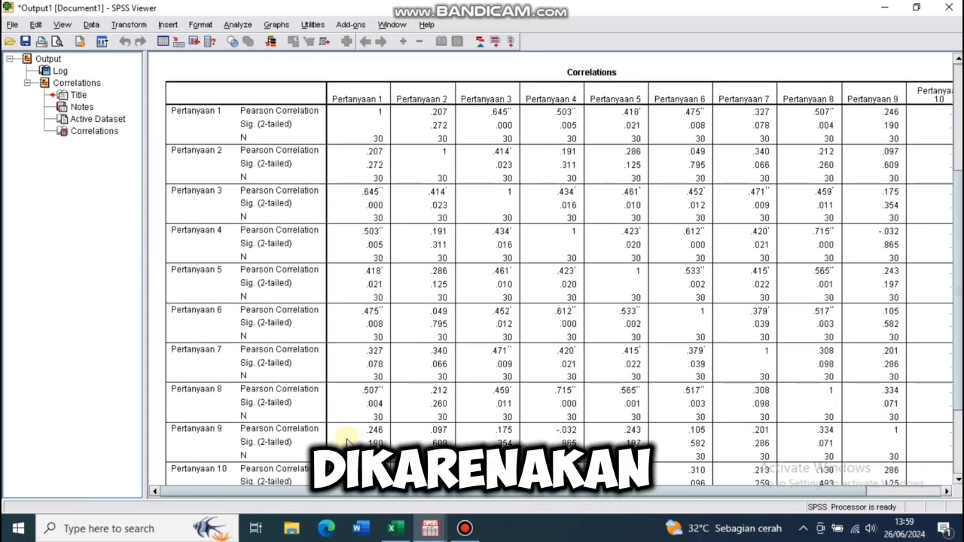
scroll(344, 437, down, 2)
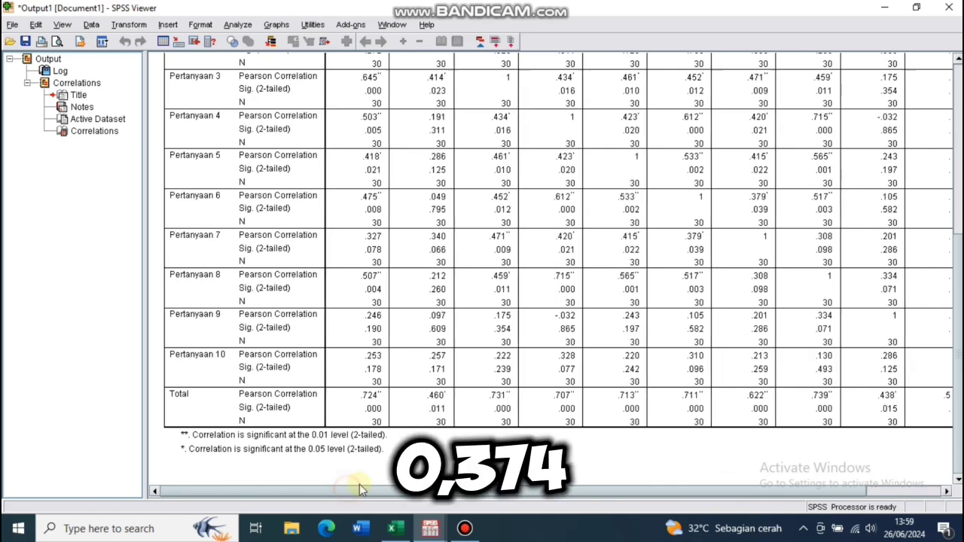
scroll(359, 486, right, 2)
scroll(359, 485, right, 1)
scroll(359, 486, left, 2)
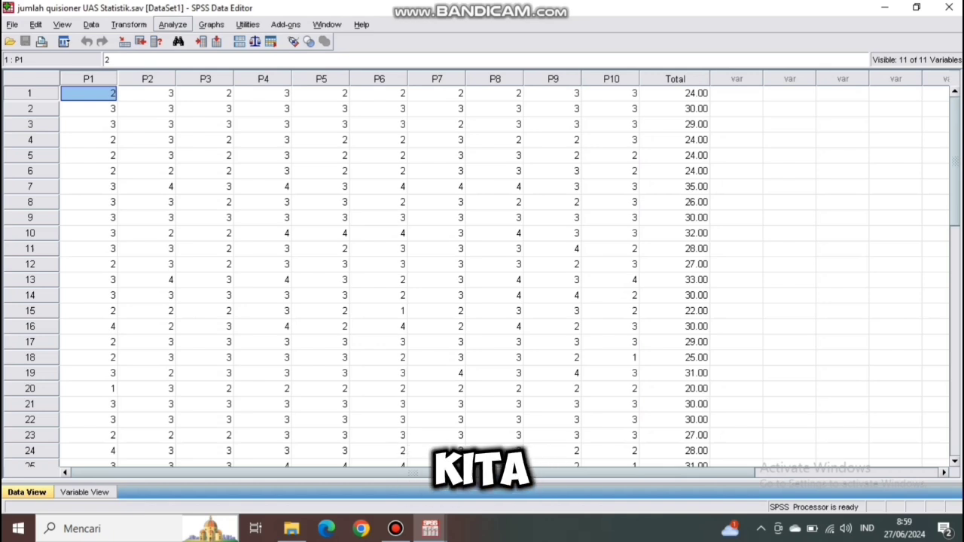
Start a Reliability Analysis and add Pertanyaan 1 through Pertanyaan 10 as its items, leaving out Total.
click(173, 24)
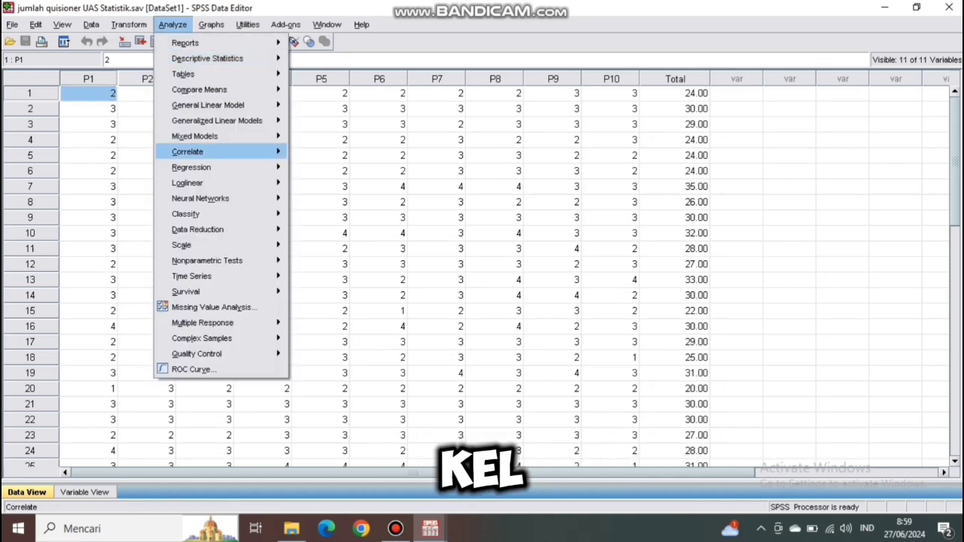
mouse_move(191, 167)
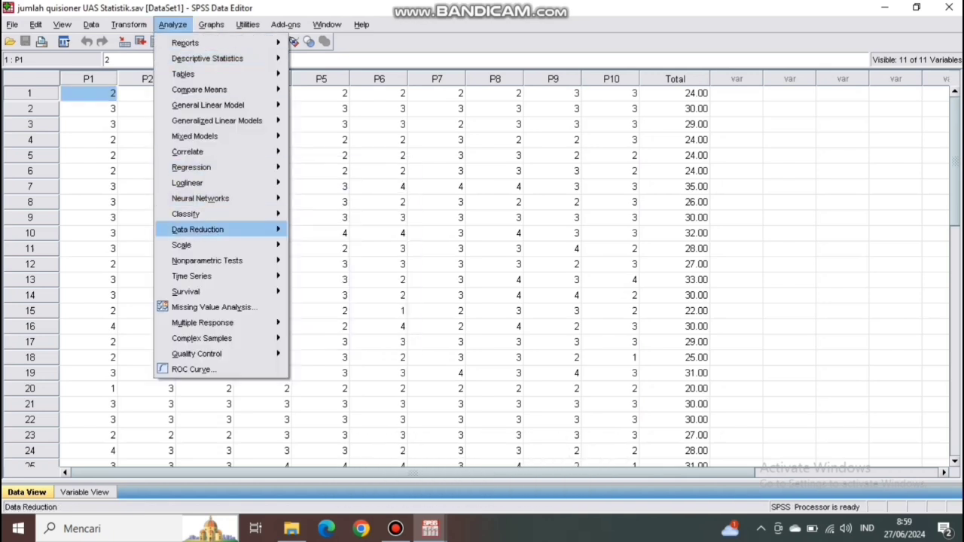
mouse_move(182, 245)
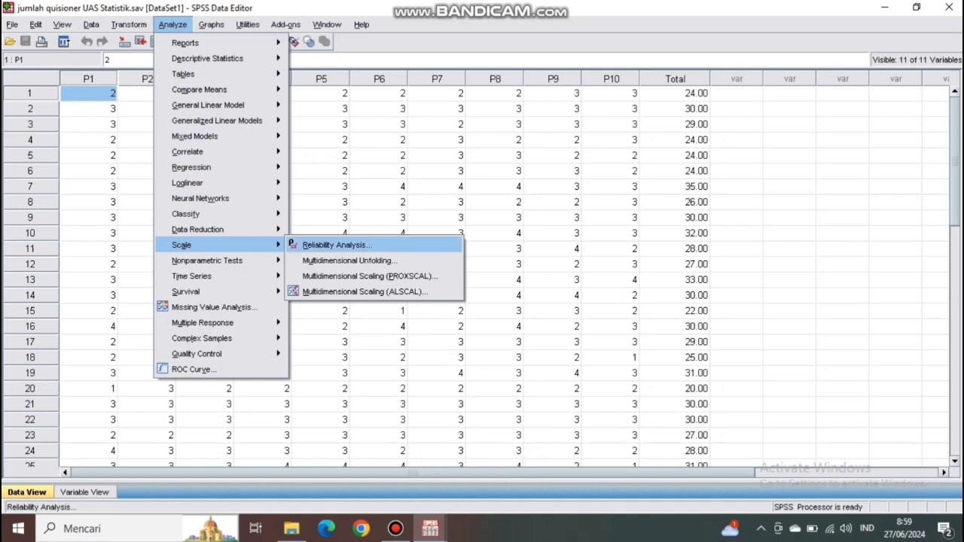
click(336, 245)
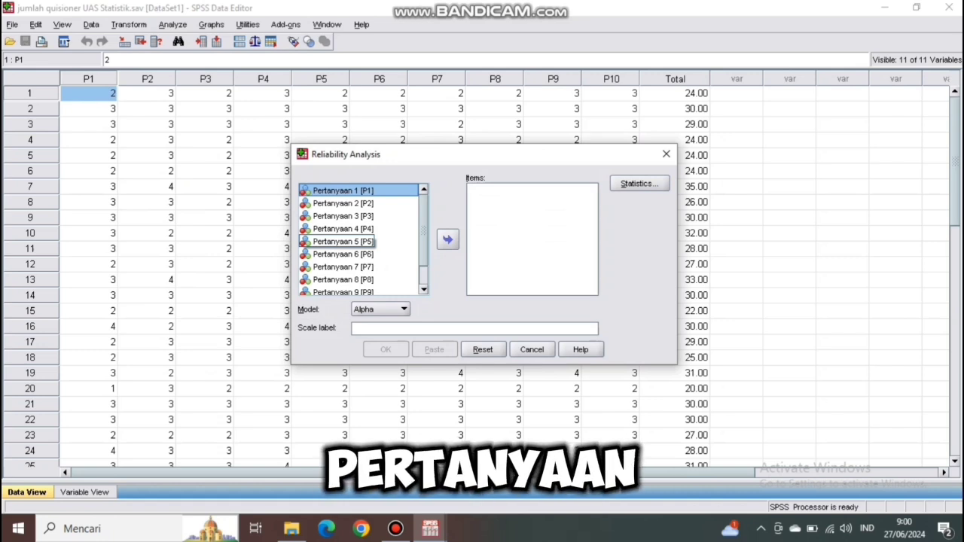
scroll(362, 239, down, 2)
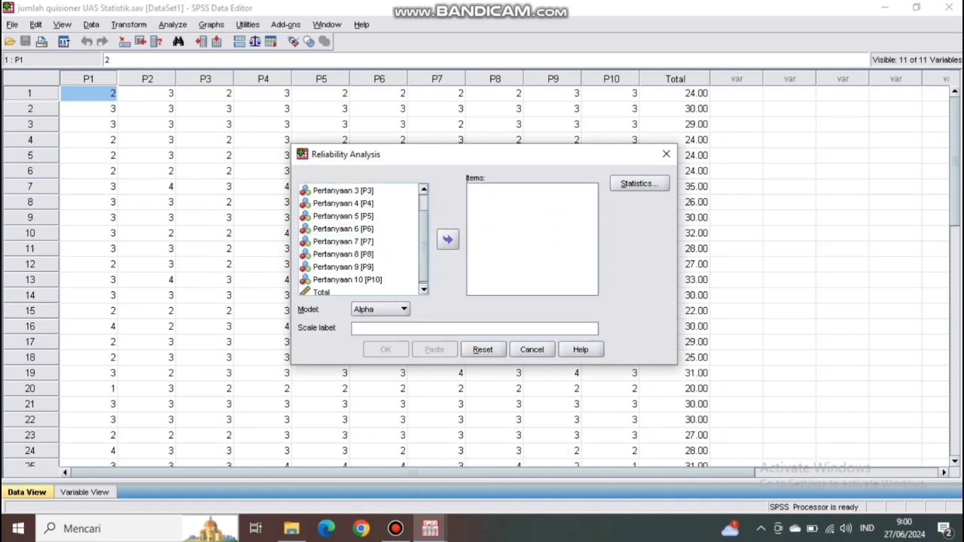
shift+click(347, 279)
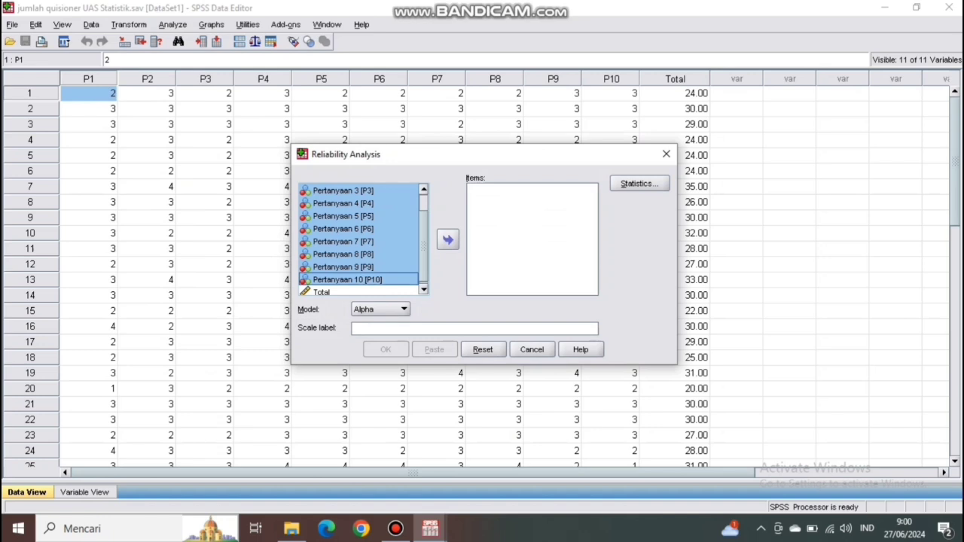
click(447, 240)
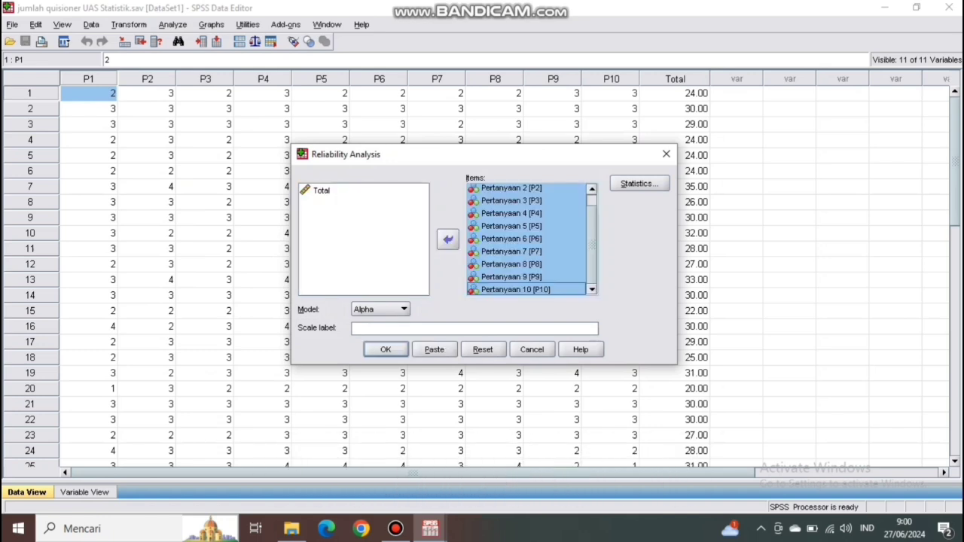
Run the Alpha reliability analysis with Scale and Scale if item deleted descriptives, and inspect the Item-Total Statistics table.
click(639, 184)
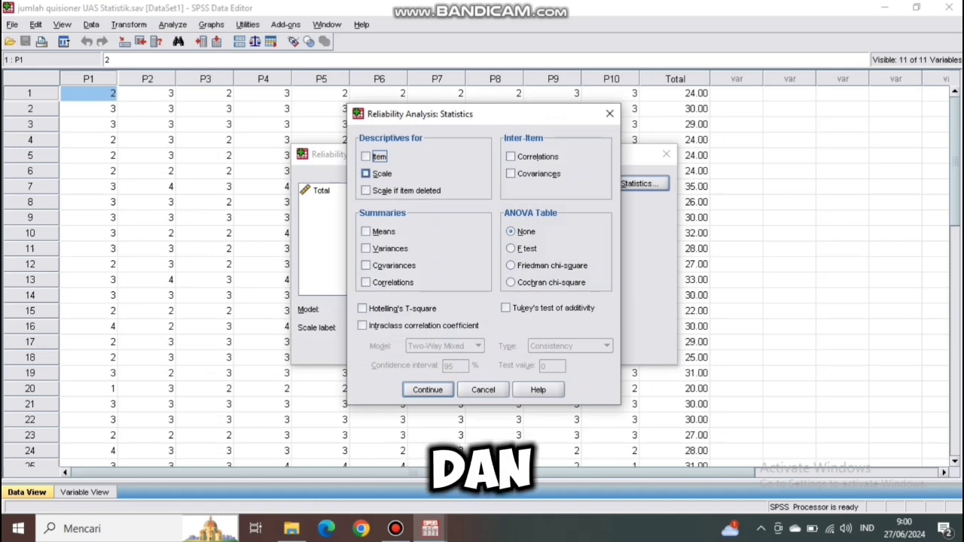
click(366, 173)
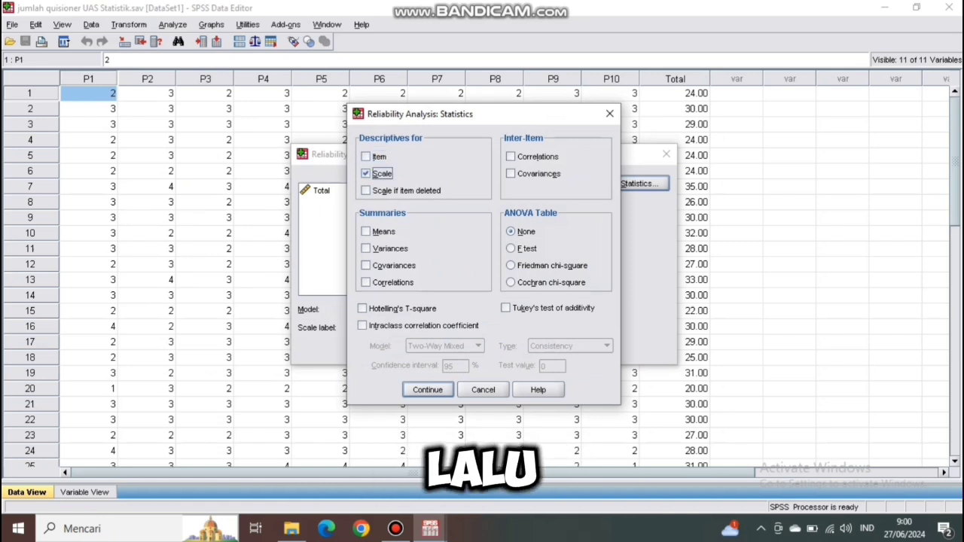
click(366, 190)
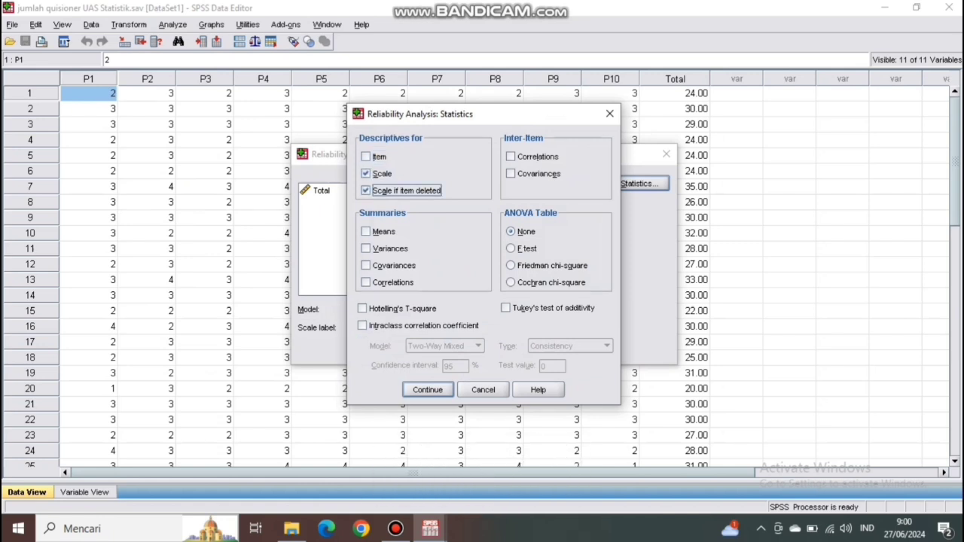
click(427, 389)
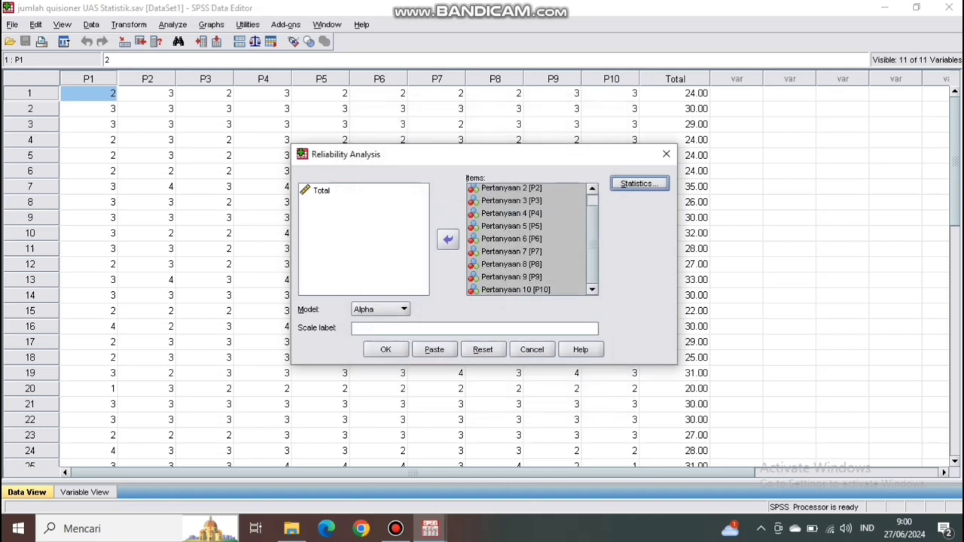
click(386, 349)
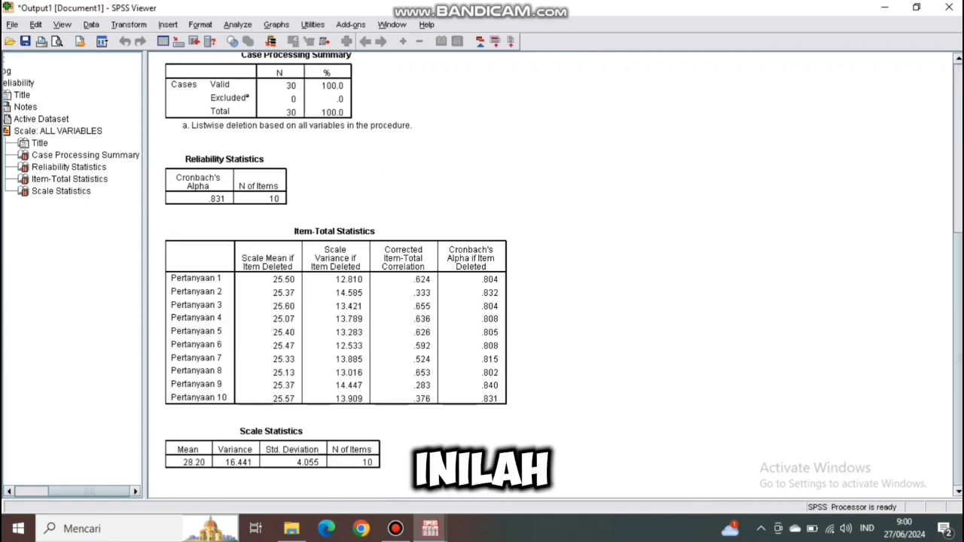
click(336, 316)
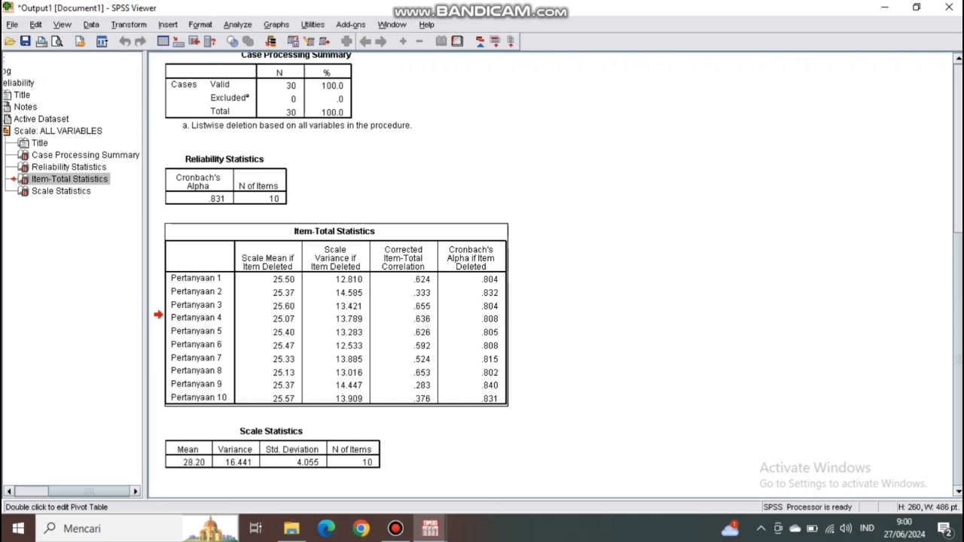
click(640, 316)
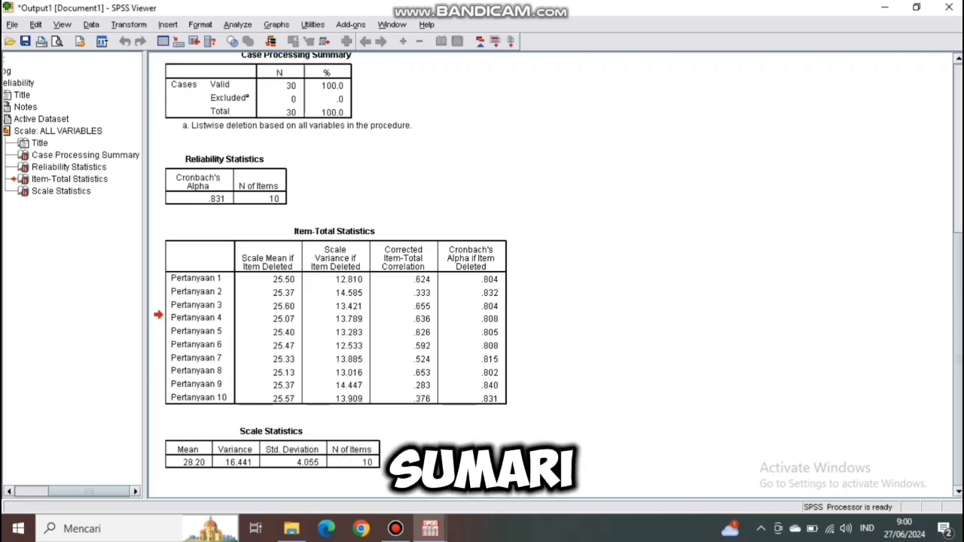
scroll(549, 275, up, 3)
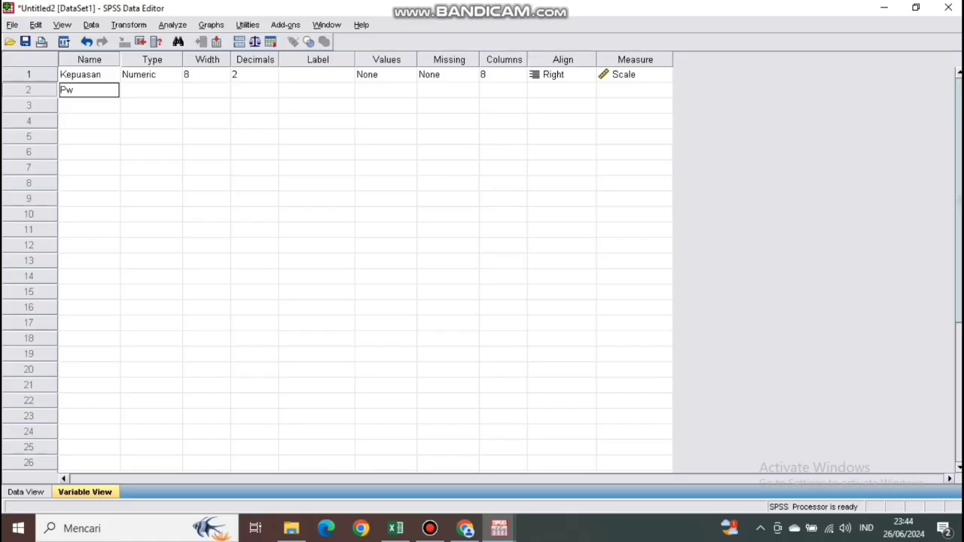
Name the second variable of the new dataset Pelayanan.
key(BackSpace)
text(elayanan)
key(Tab)
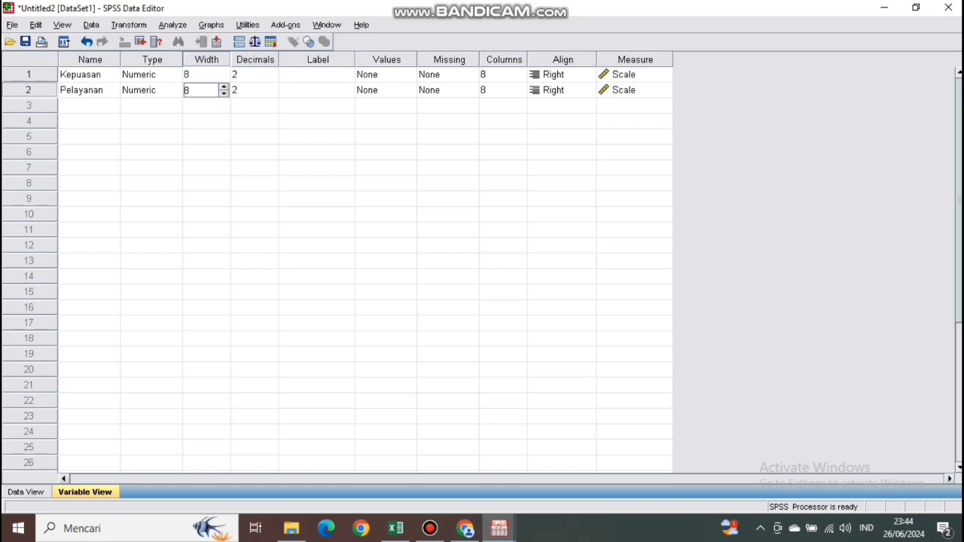
Set the decimals of both the Kepuasan and Pelayanan variables to 0.
key(Up)
key(Right)
text(0)
key(Down)
text(0)
Label the Kepuasan variable "Kepuasan pengunjung" and the Pelayanan variable "Penilaian pelayanan".
key(Up)
key(Right)
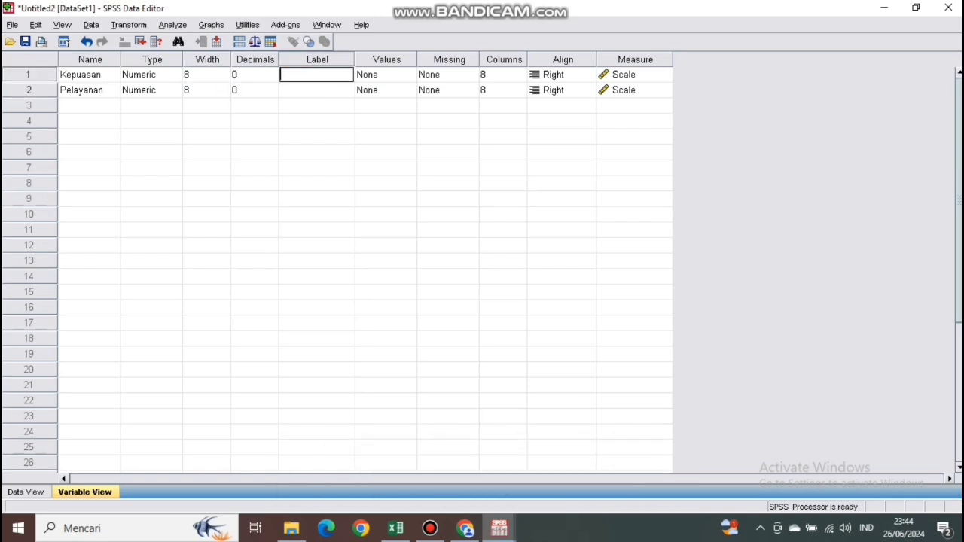
text(Kepuasan)
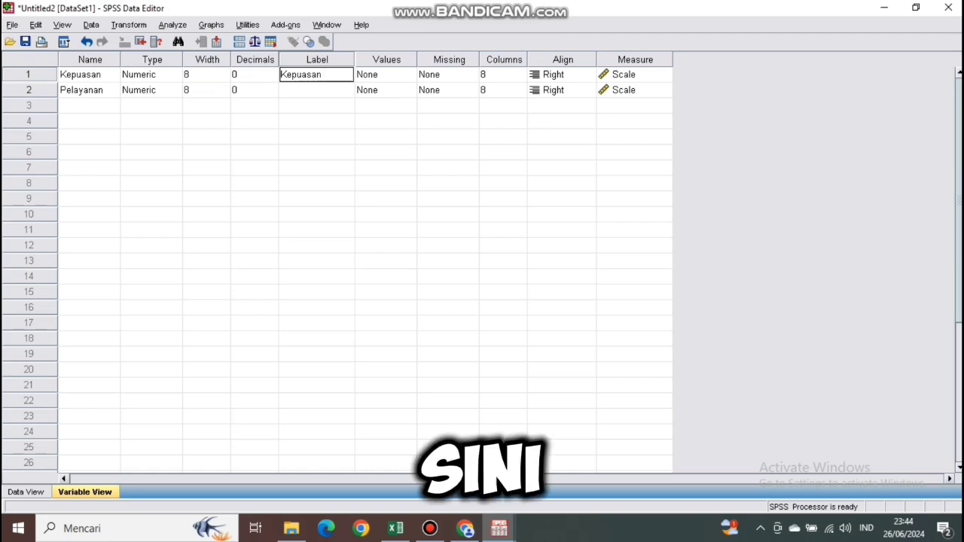
text( pengunjung)
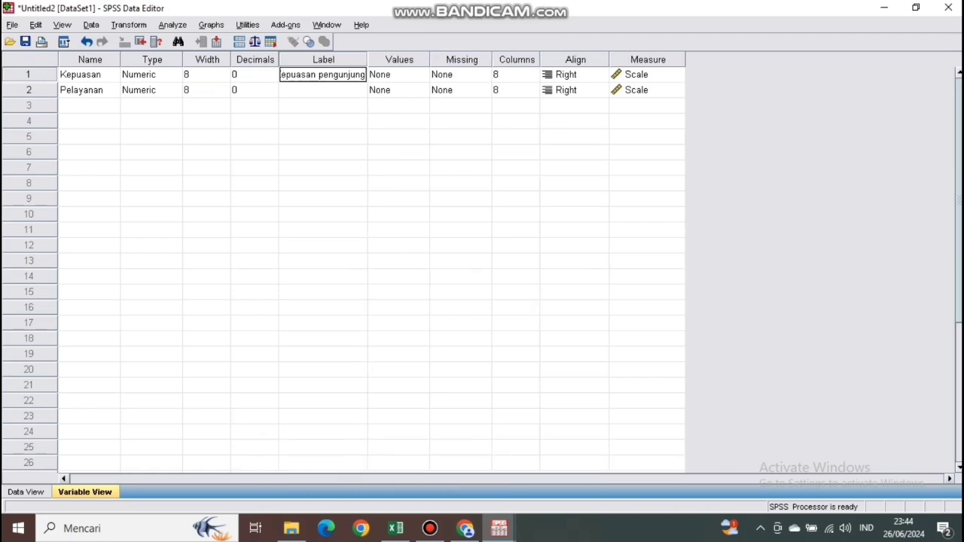
key(Return)
text(Pe)
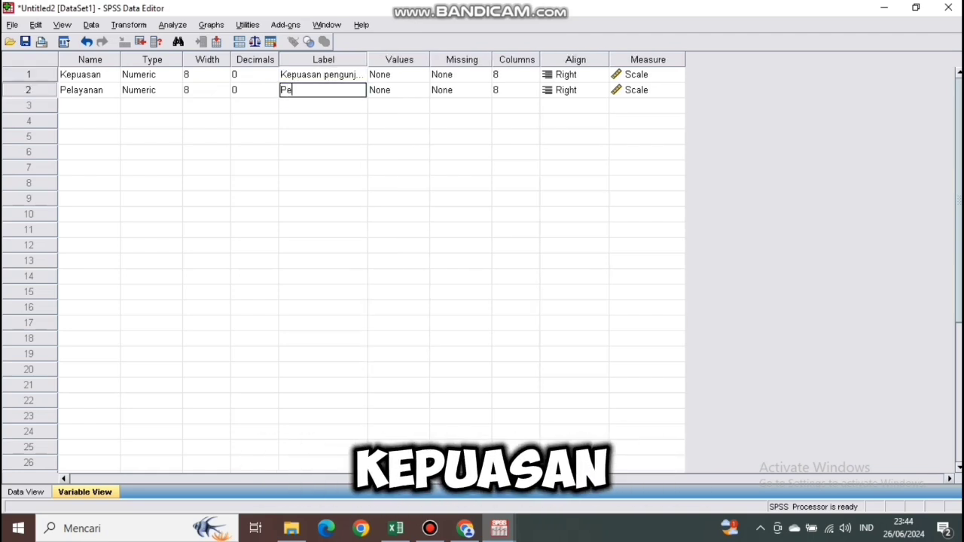
text(nilaian pelayanan)
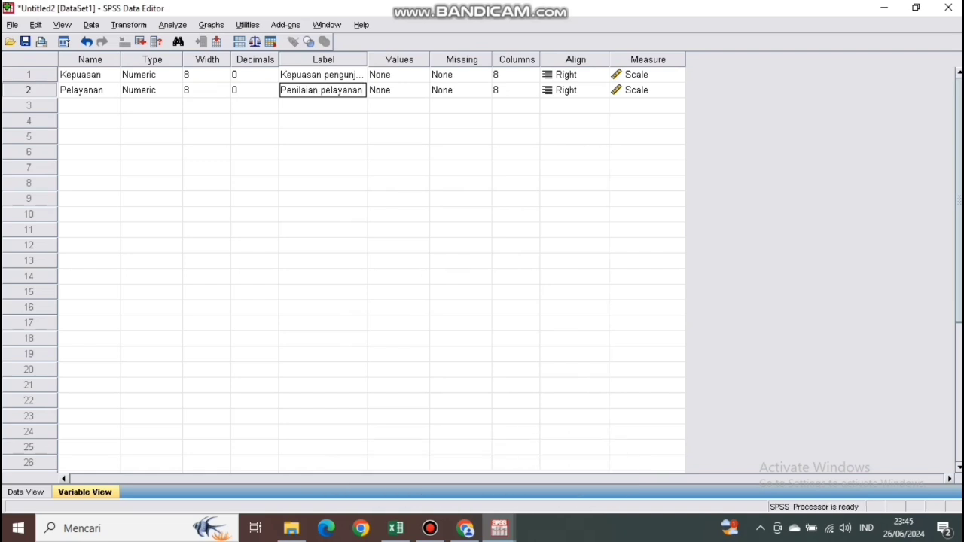
Paste the satisfaction ratings copied from column N of the Excel form responses into the Kepuasan data column, starting at row 1.
click(26, 491)
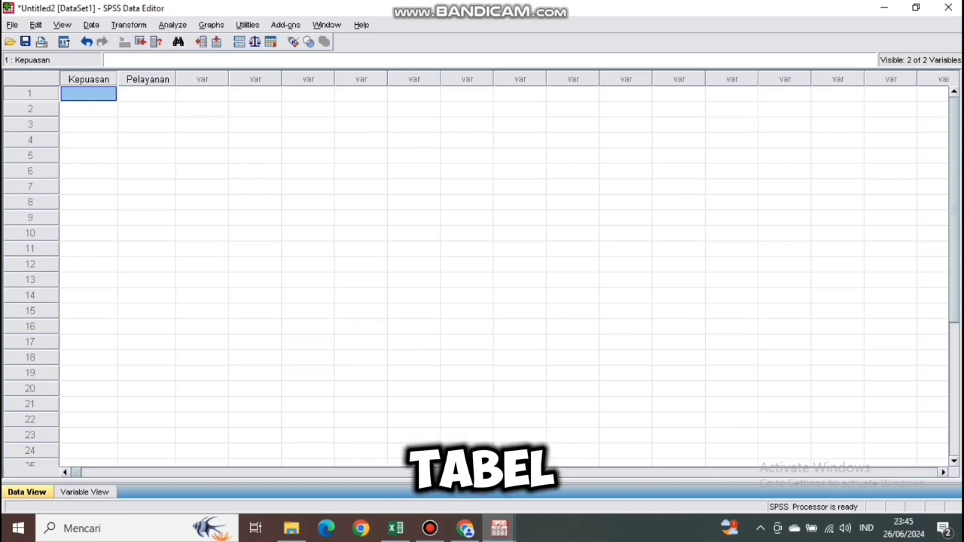
click(88, 79)
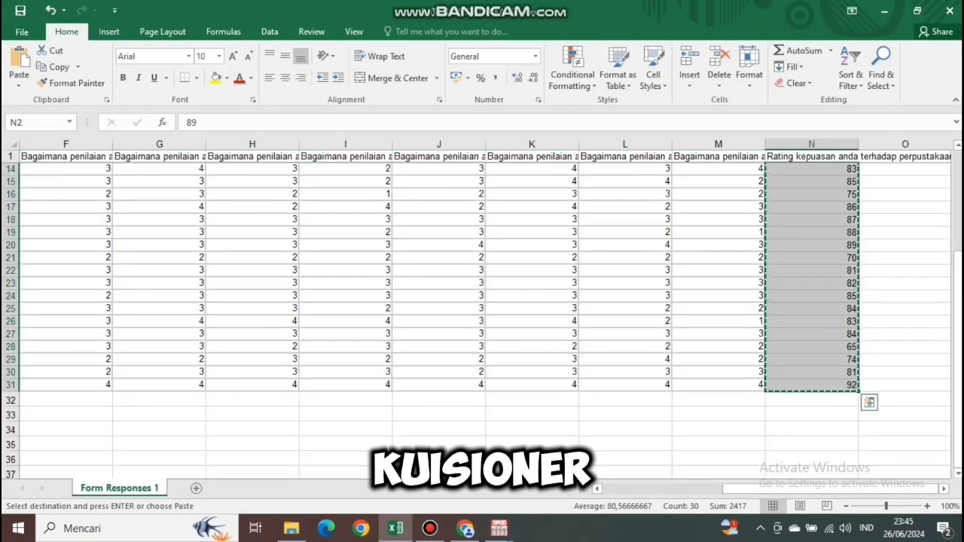
key(alt+Tab)
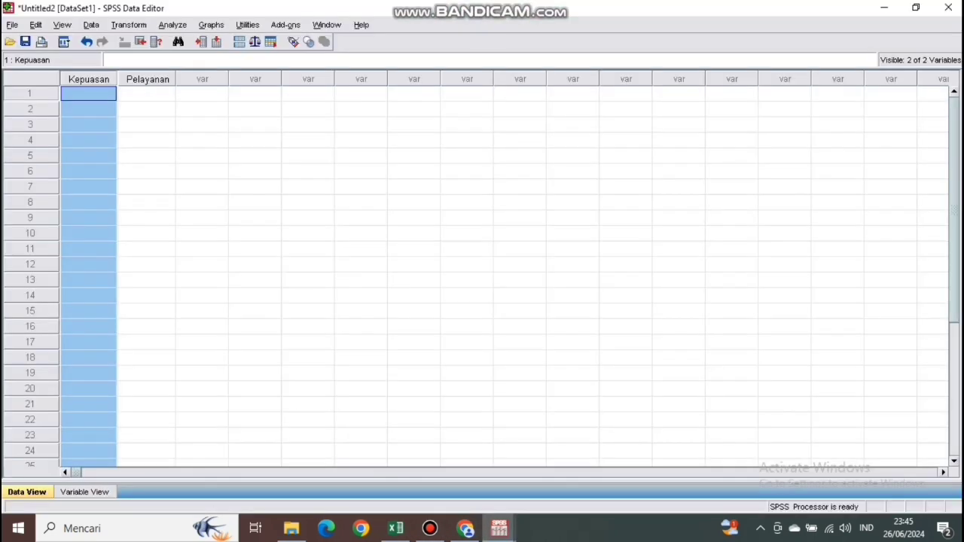
click(88, 93)
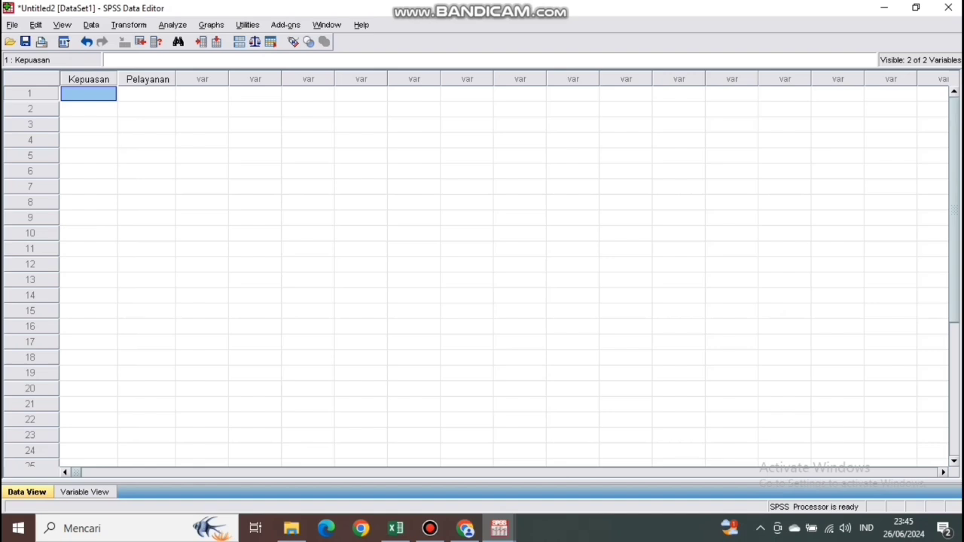
key(ctrl+v)
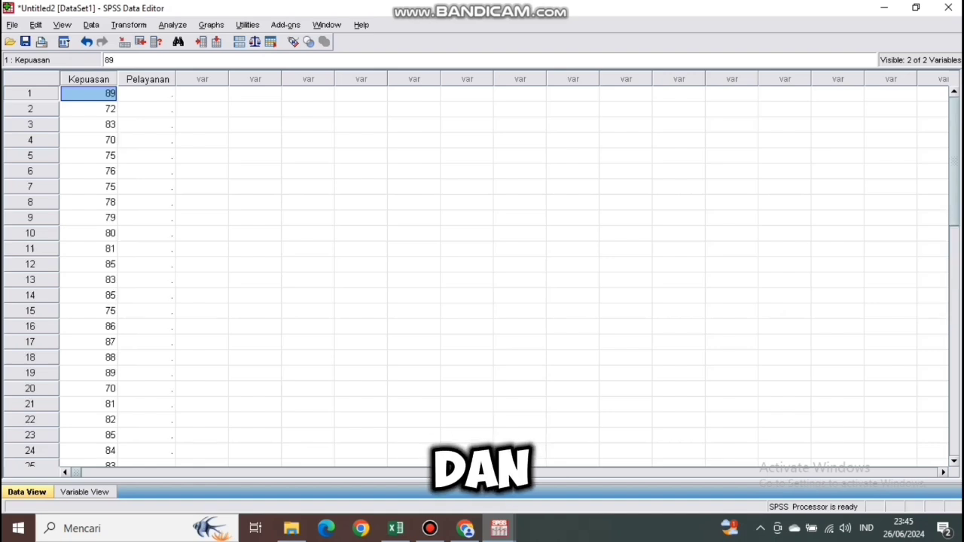
Copy all 30 Total scores from the ten-question dataset into the Pelayanan data column of the new dataset.
click(148, 79)
key(alt+Tab)
key(alt+Tab)
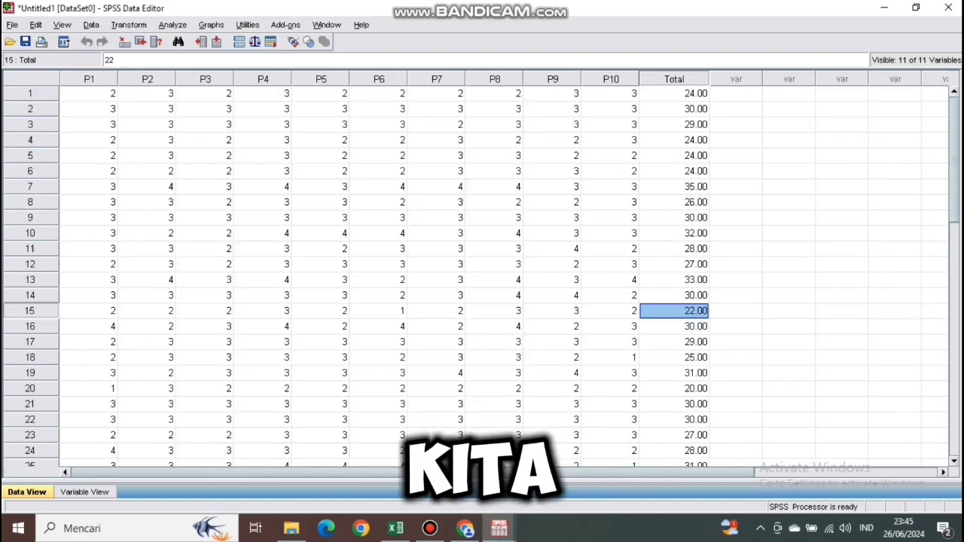
click(674, 93)
scroll(673, 279, down, 3)
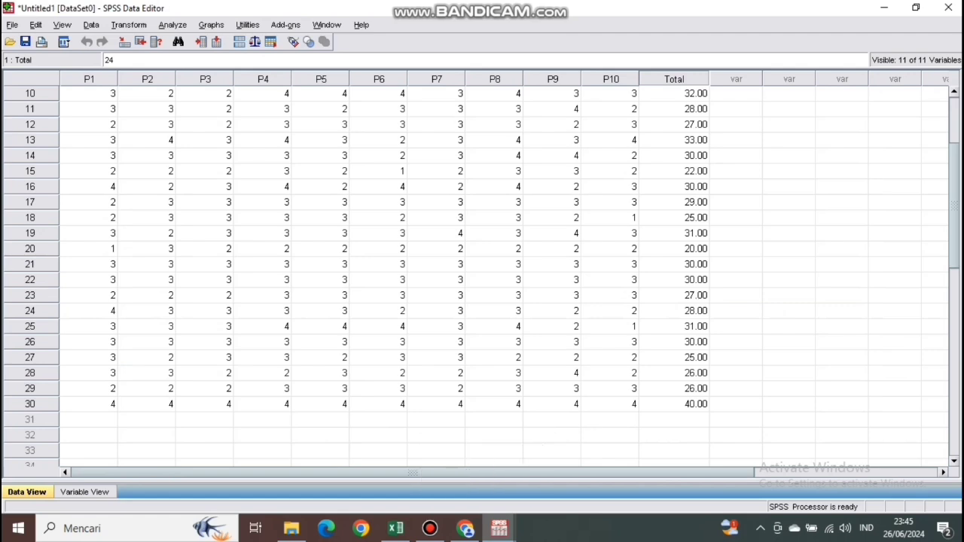
shift+click(674, 404)
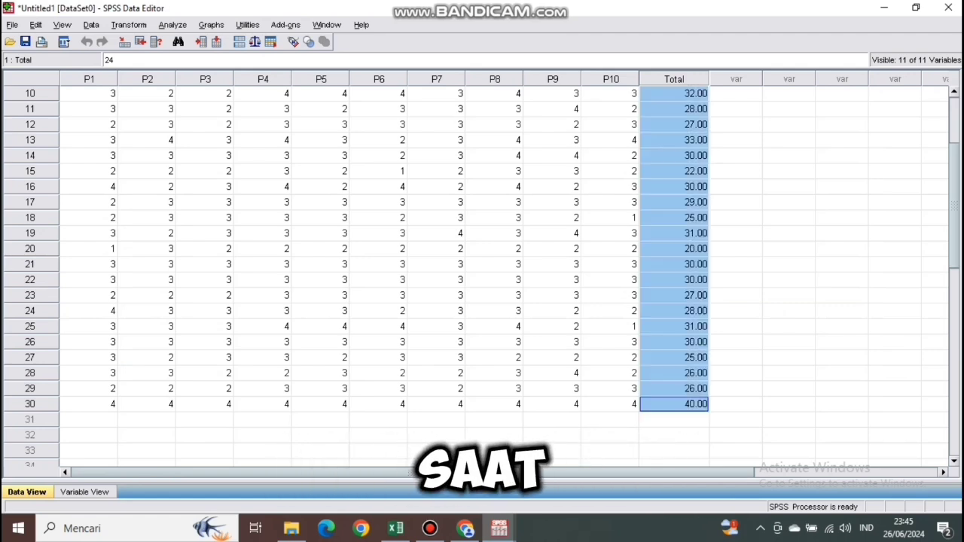
key(alt+Tab)
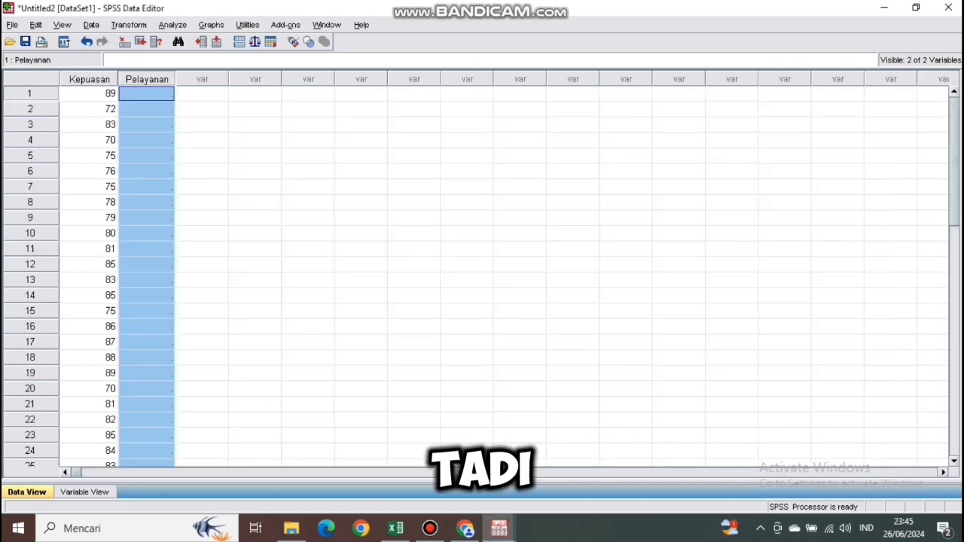
key(ctrl+v)
scroll(475, 275, down, 3)
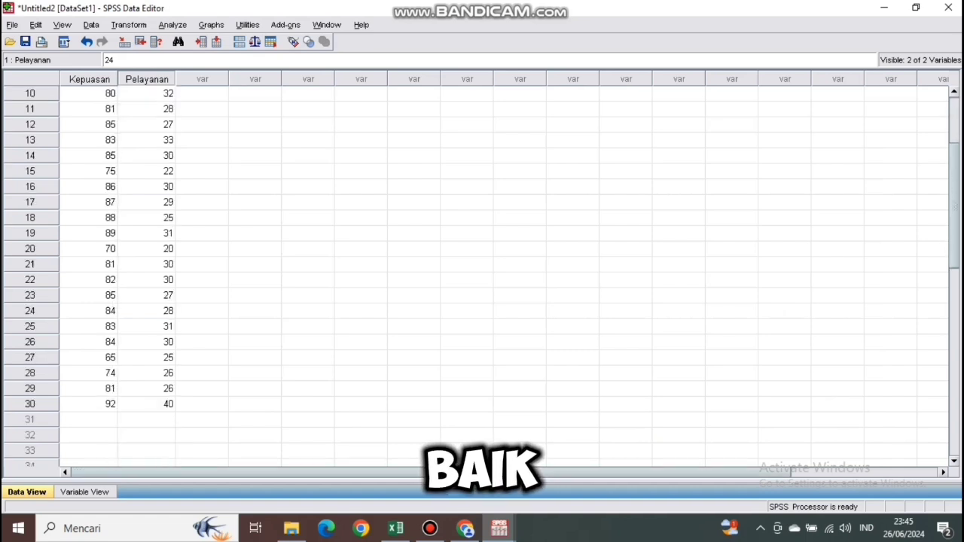
scroll(474, 275, up, 3)
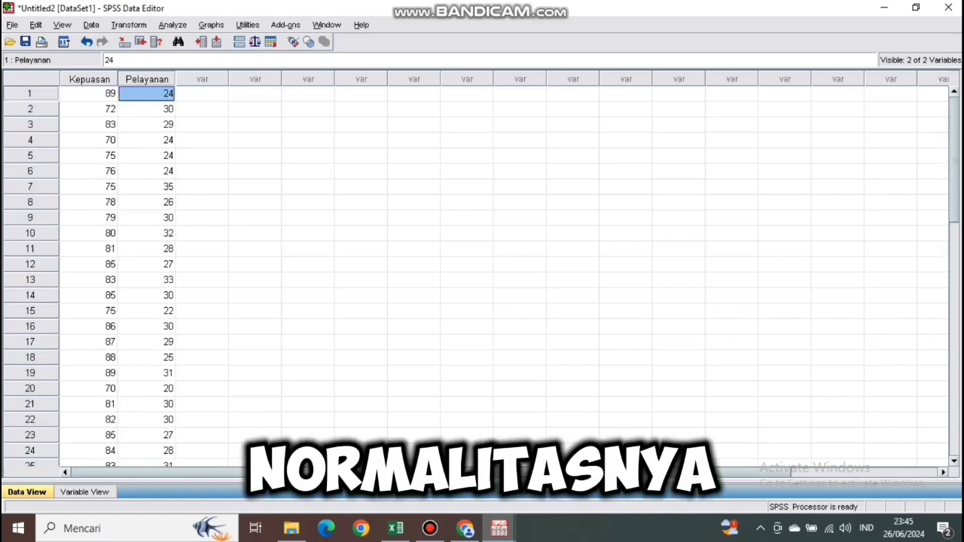
Start an Explore analysis with Kepuasan pengunjung and Penilaian pelayanan as the dependent variables.
click(254, 171)
click(173, 25)
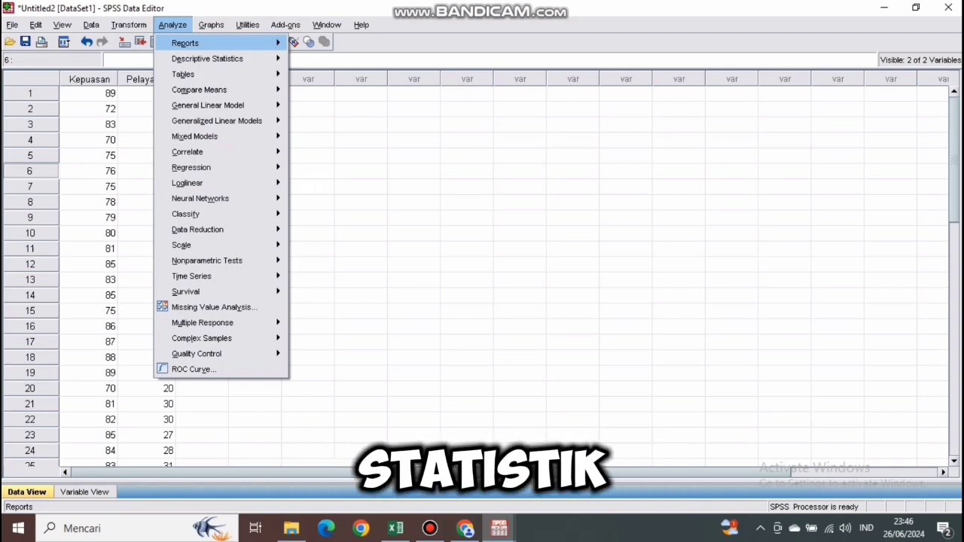
mouse_move(218, 58)
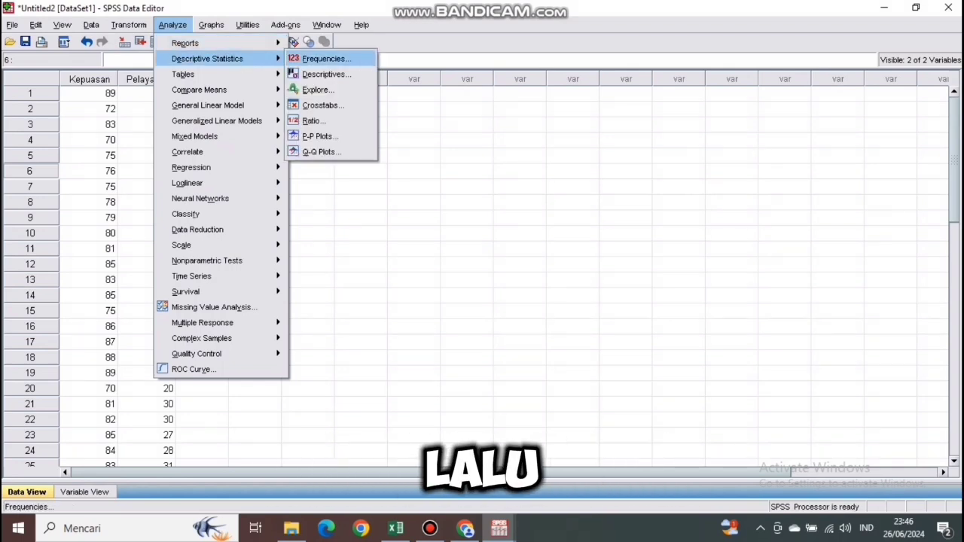
click(318, 90)
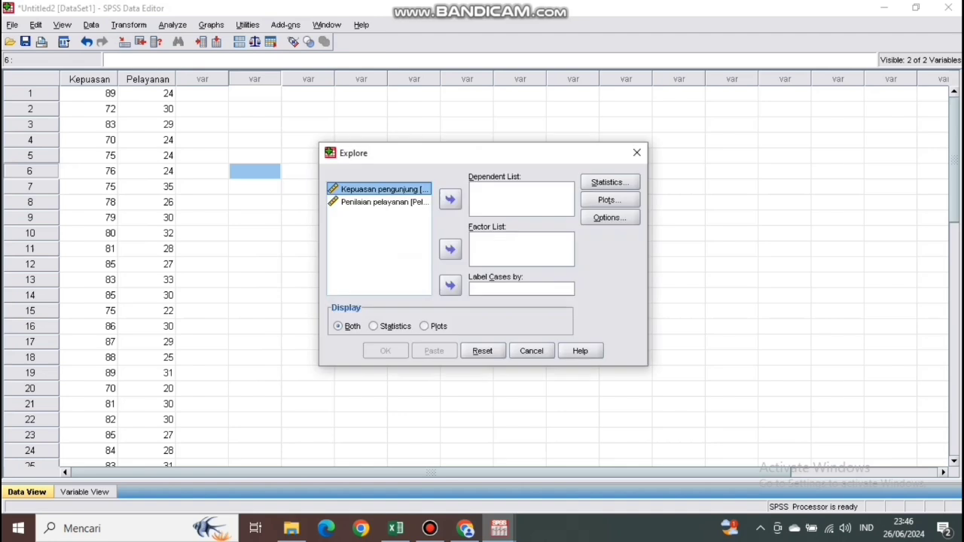
click(450, 199)
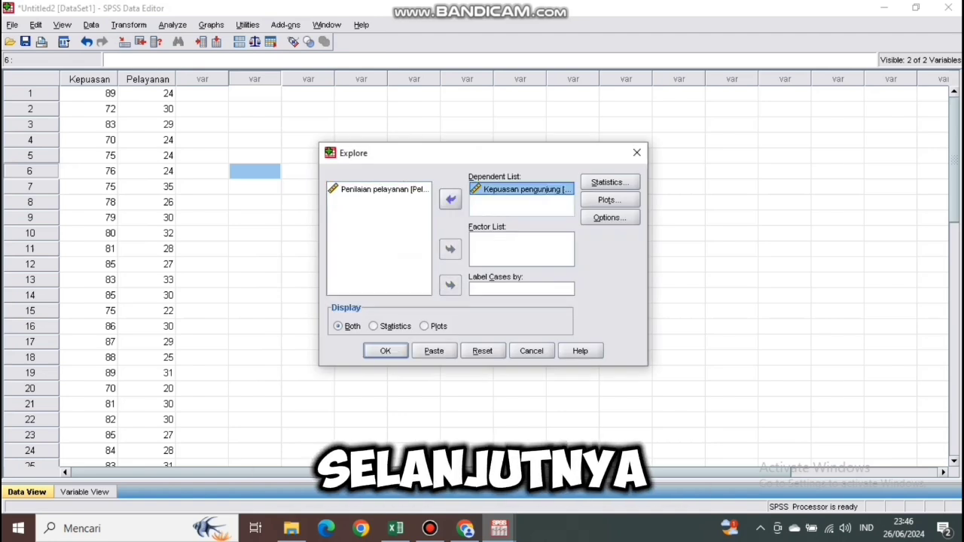
click(384, 190)
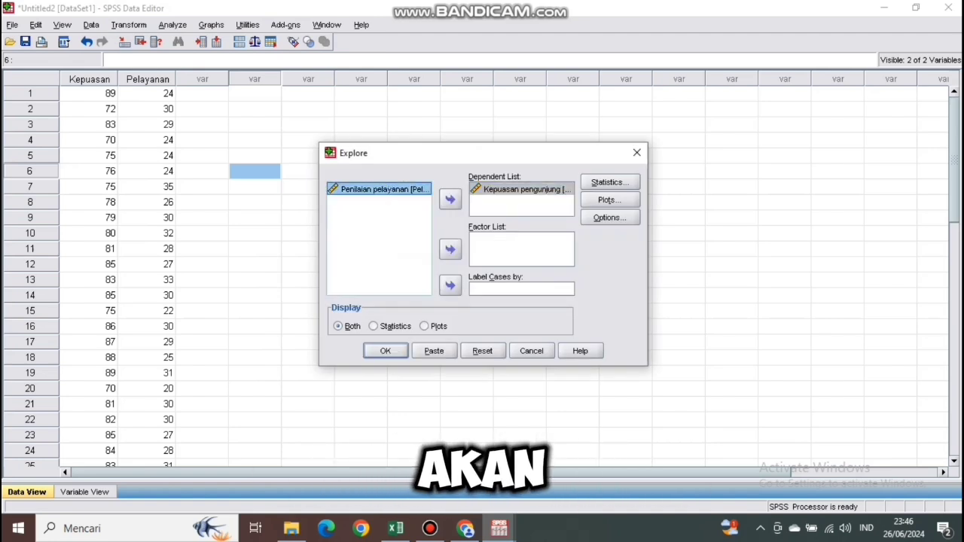
click(450, 199)
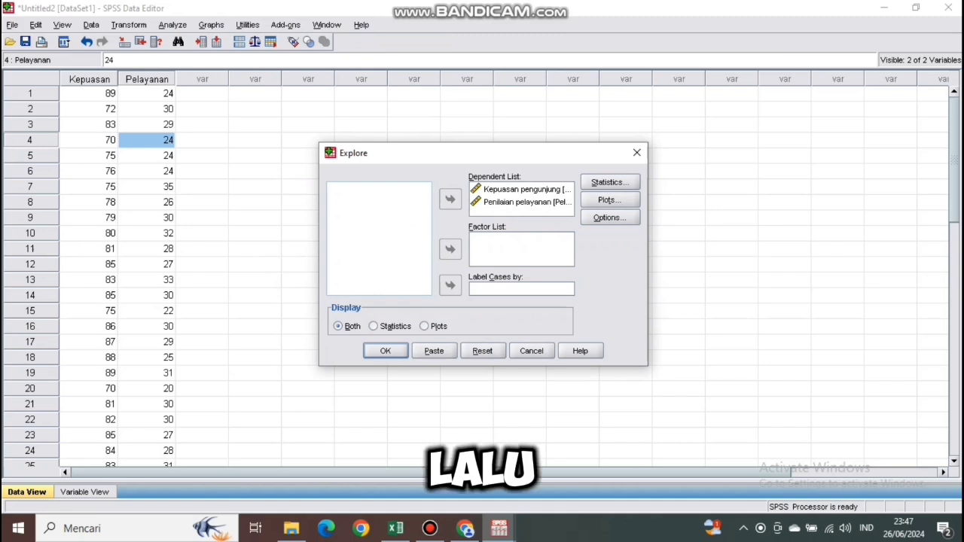
Run the Explore analysis with normality plots with tests enabled, and inspect the Tests of Normality table for both variables.
click(609, 200)
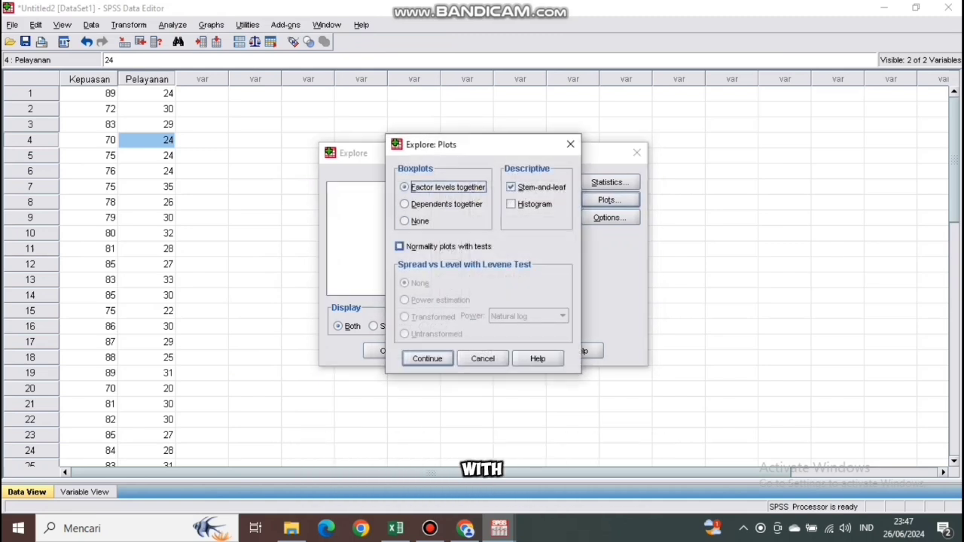
click(399, 246)
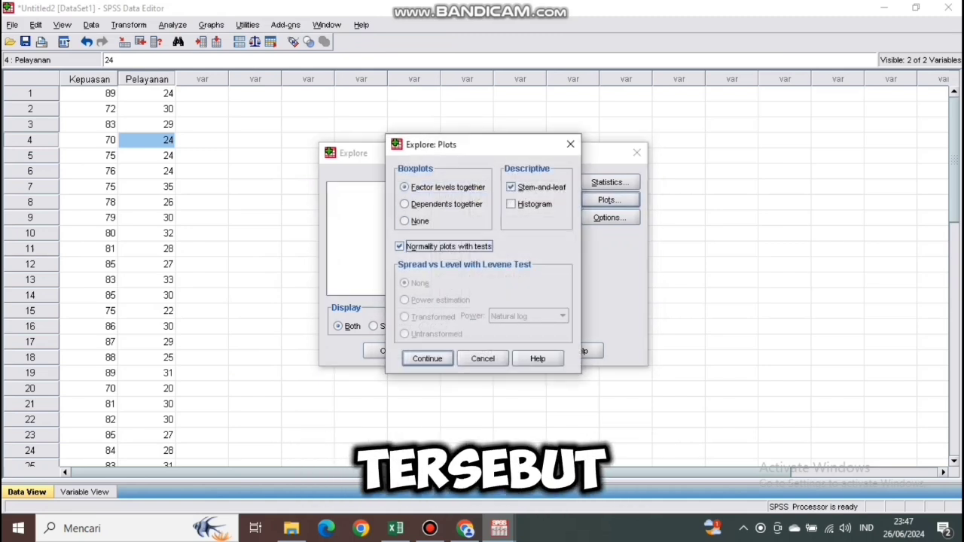
click(427, 359)
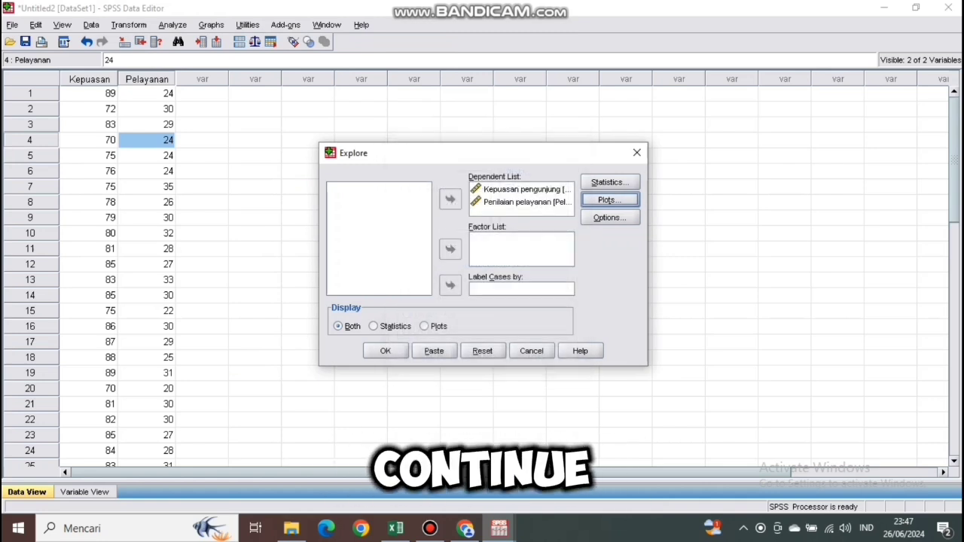
click(385, 351)
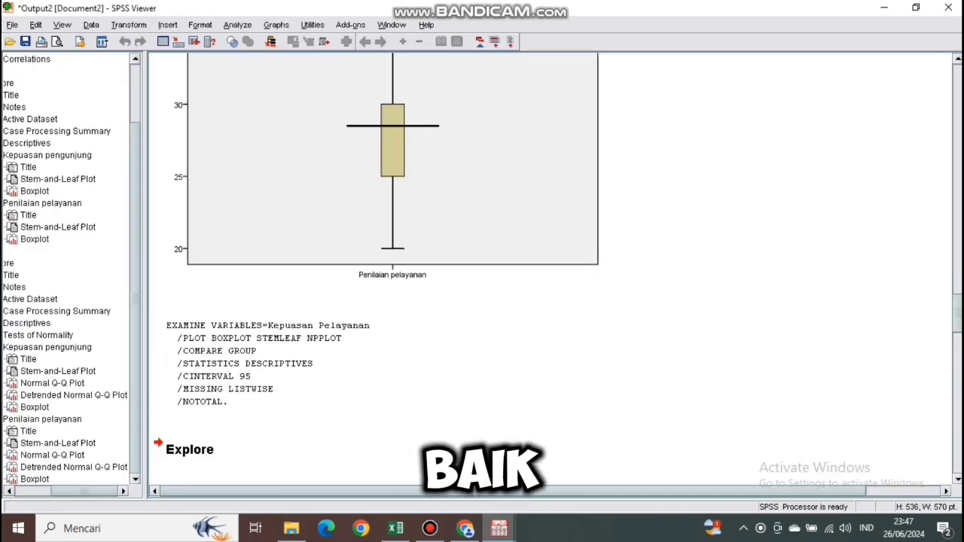
scroll(549, 271, down, 10)
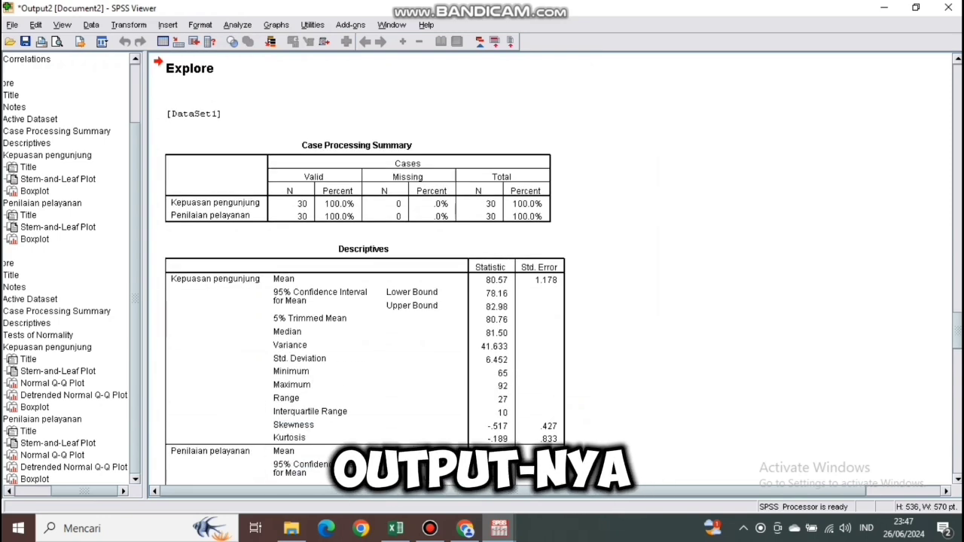
scroll(549, 271, down, 2)
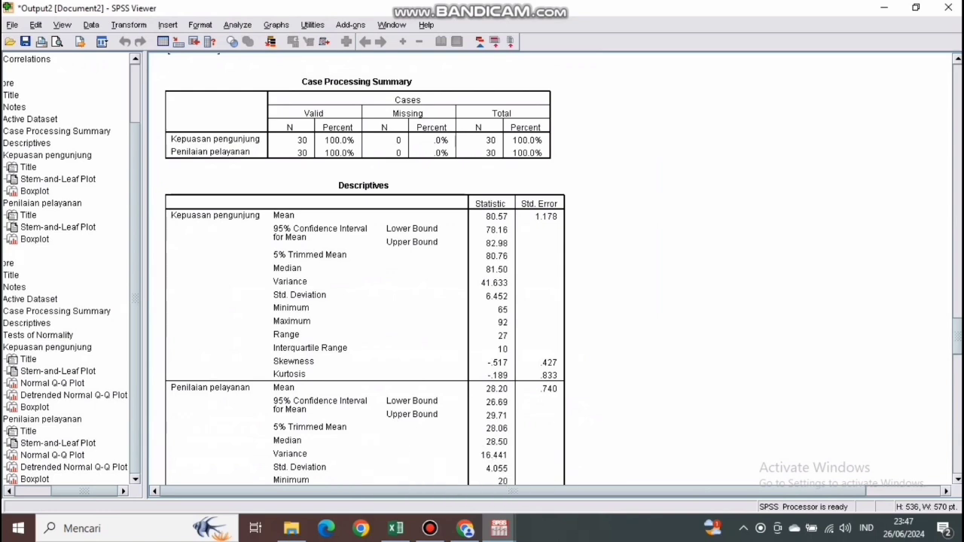
scroll(365, 271, down, 8)
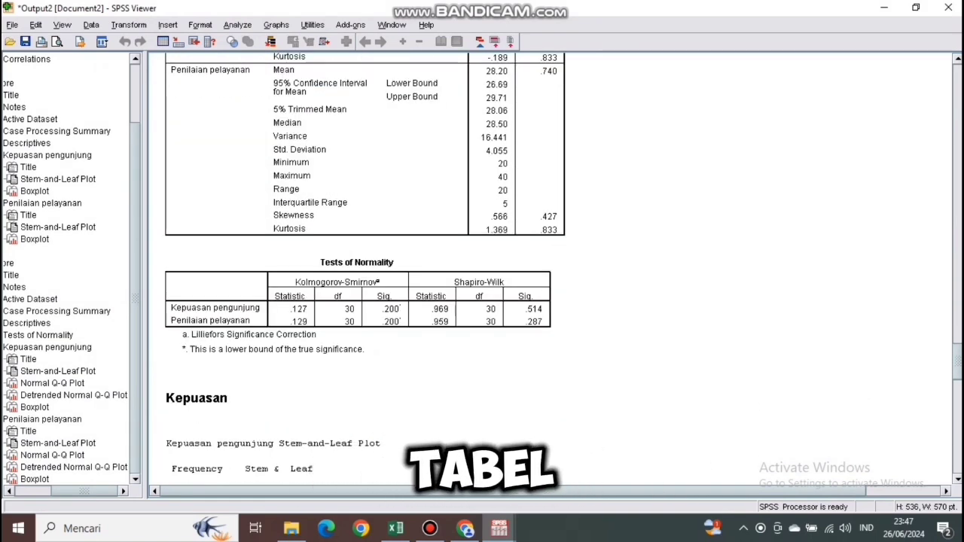
click(359, 307)
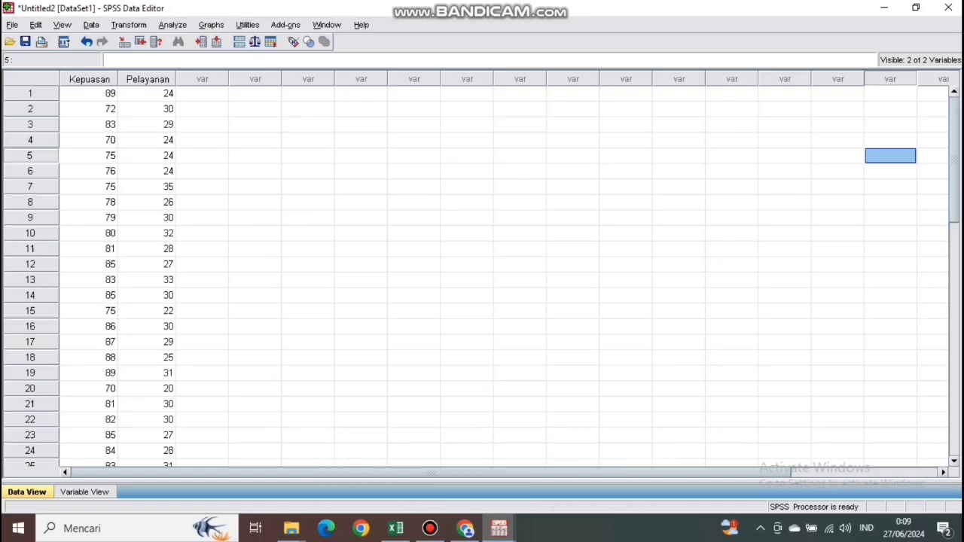
scroll(482, 271, down, 3)
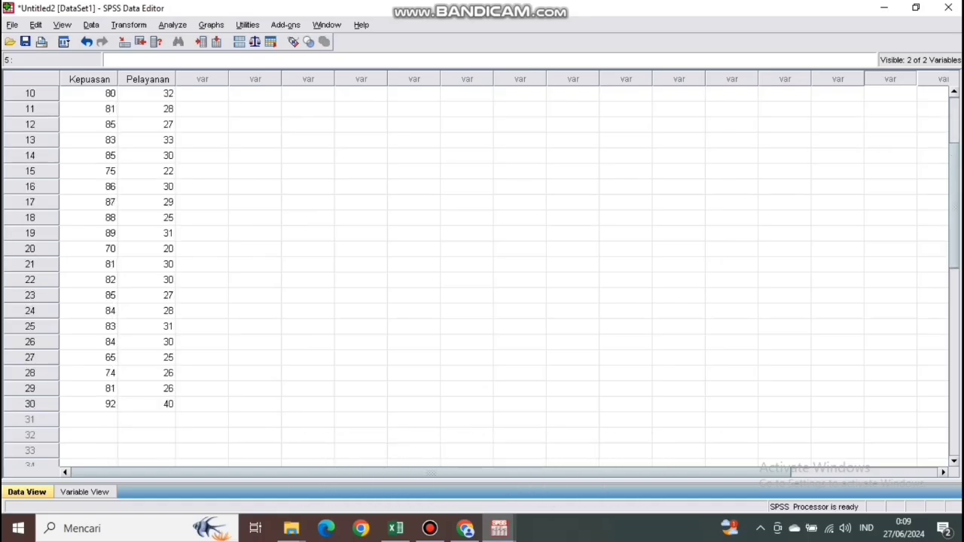
scroll(482, 271, up, 3)
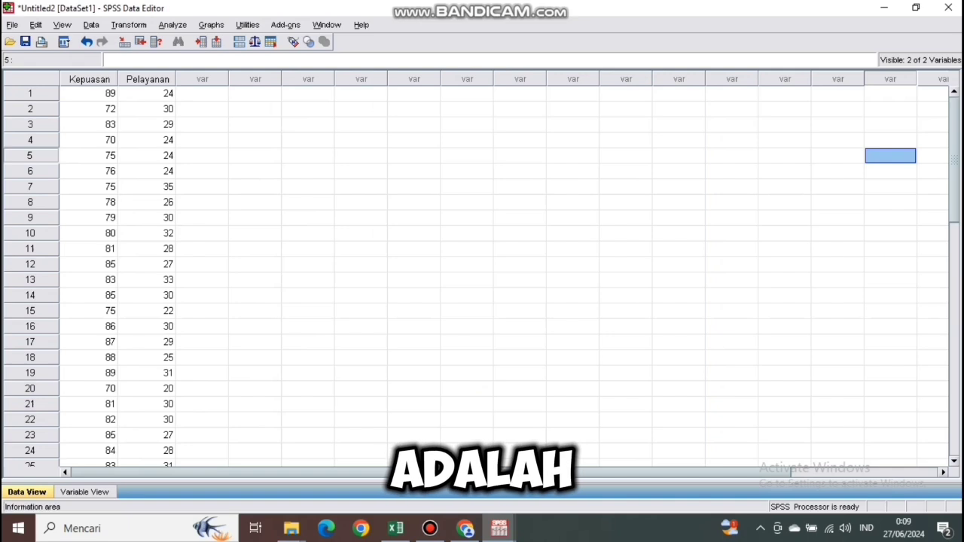
click(430, 528)
click(837, 248)
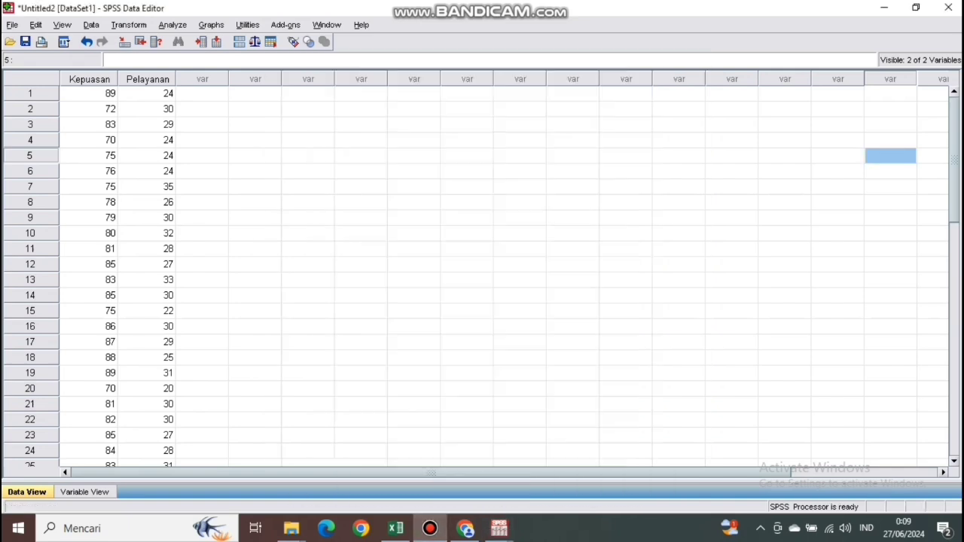
Set up a Means comparison with Kepuasan pengunjung as the dependent variable and Penilaian pelayanan as the independent variable.
click(202, 124)
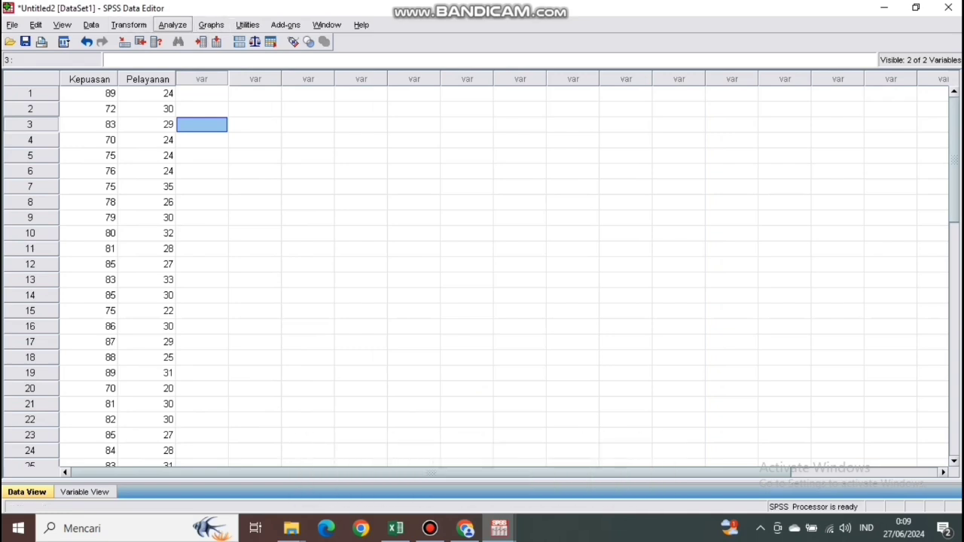
click(172, 25)
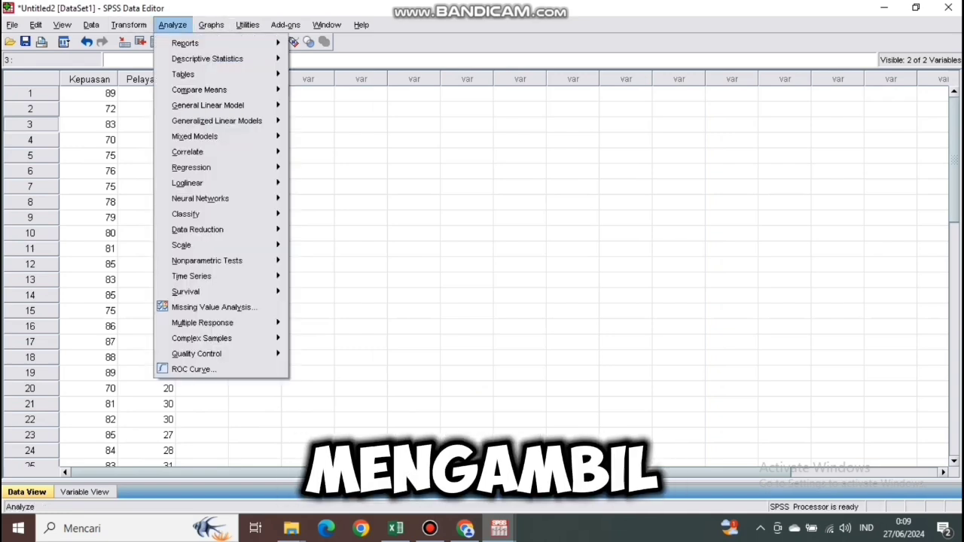
mouse_move(194, 136)
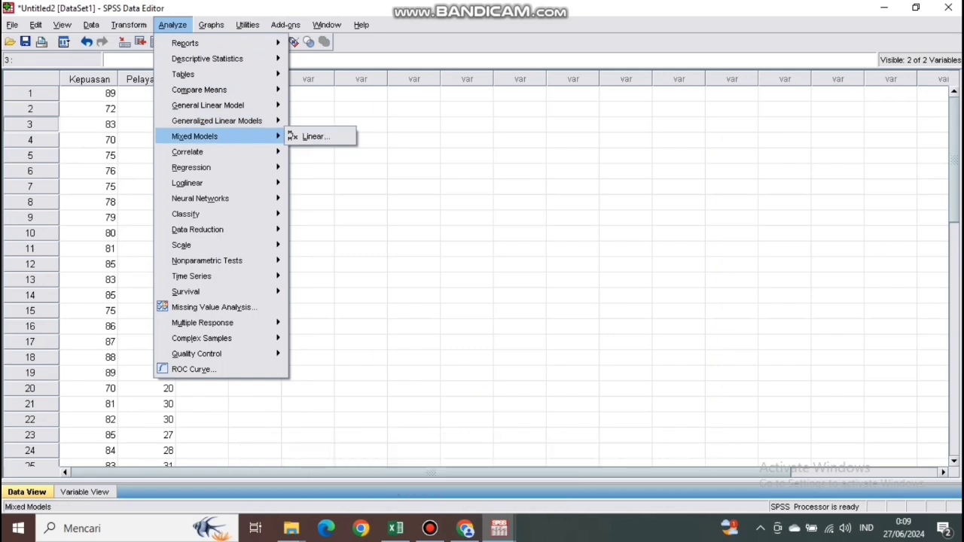
mouse_move(208, 105)
mouse_move(199, 89)
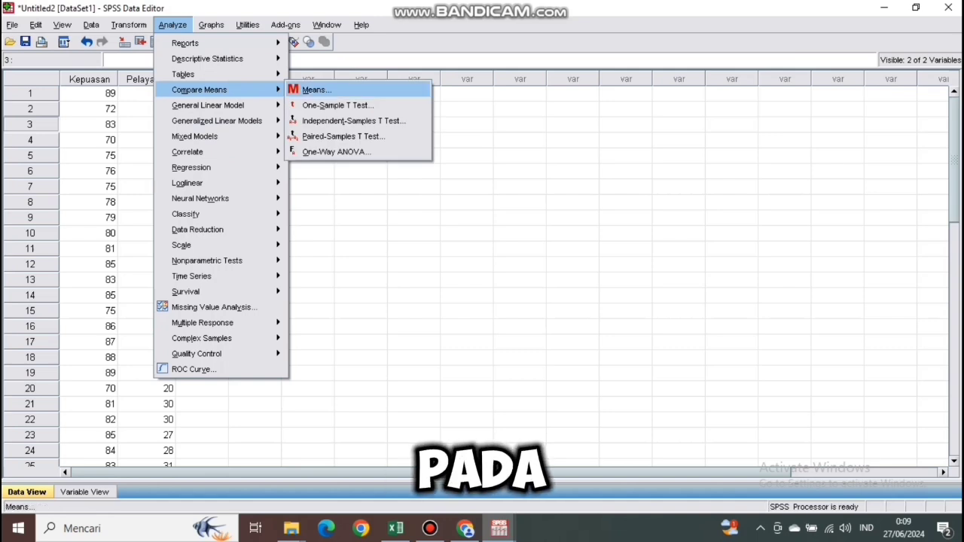
click(316, 89)
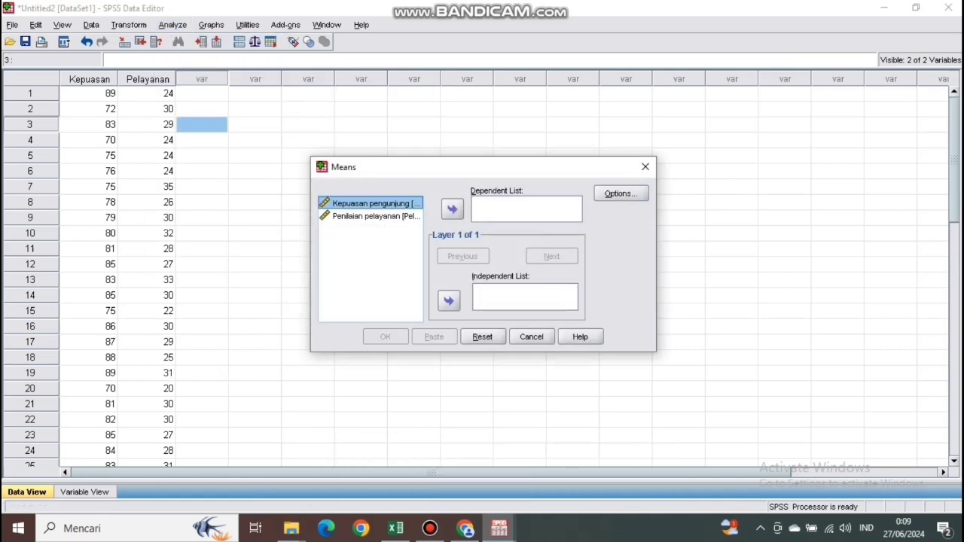
click(453, 210)
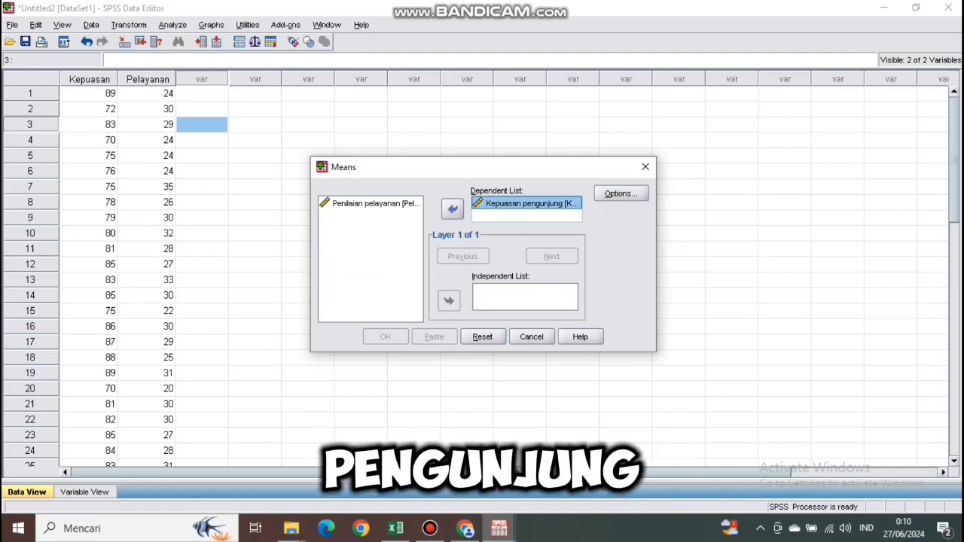
click(375, 204)
click(448, 300)
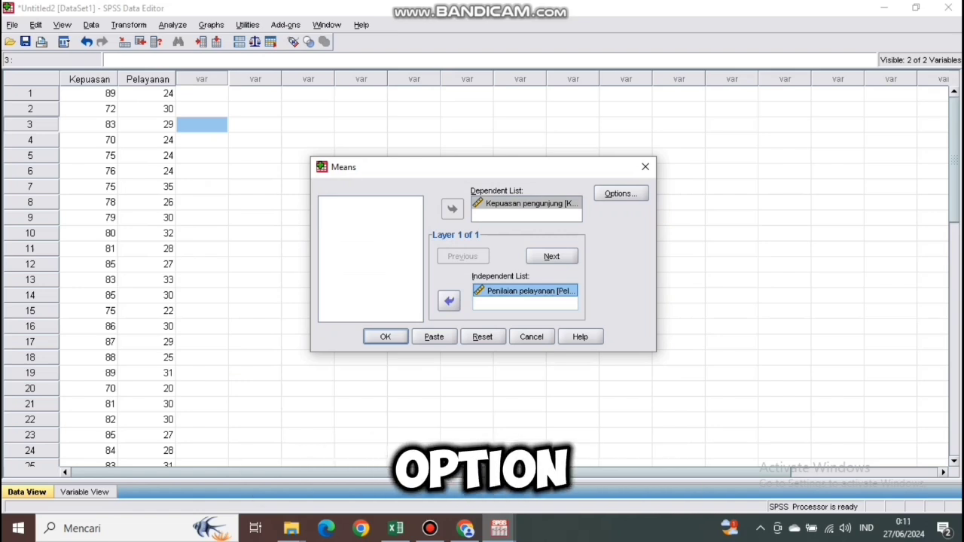
Enable the test for linearity in the Means options and run the analysis.
click(620, 193)
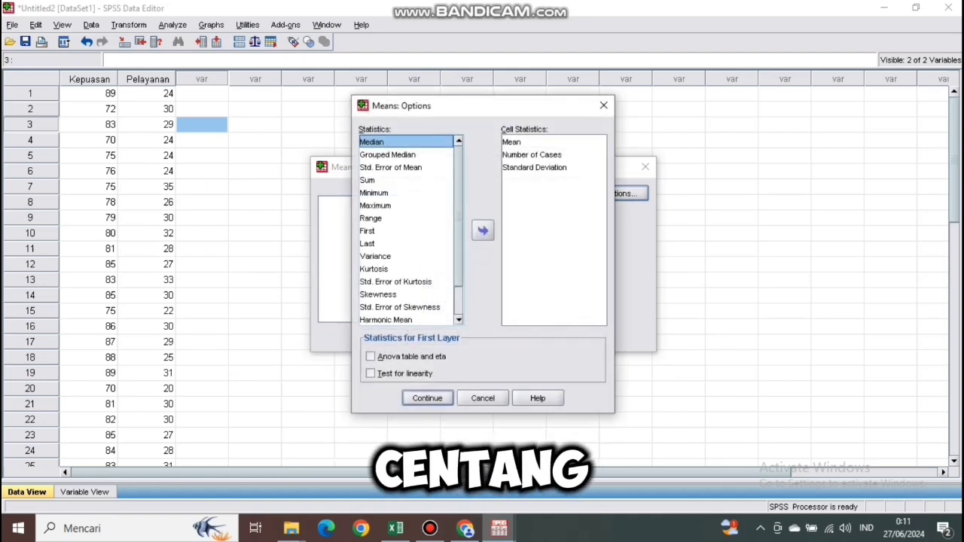
click(371, 373)
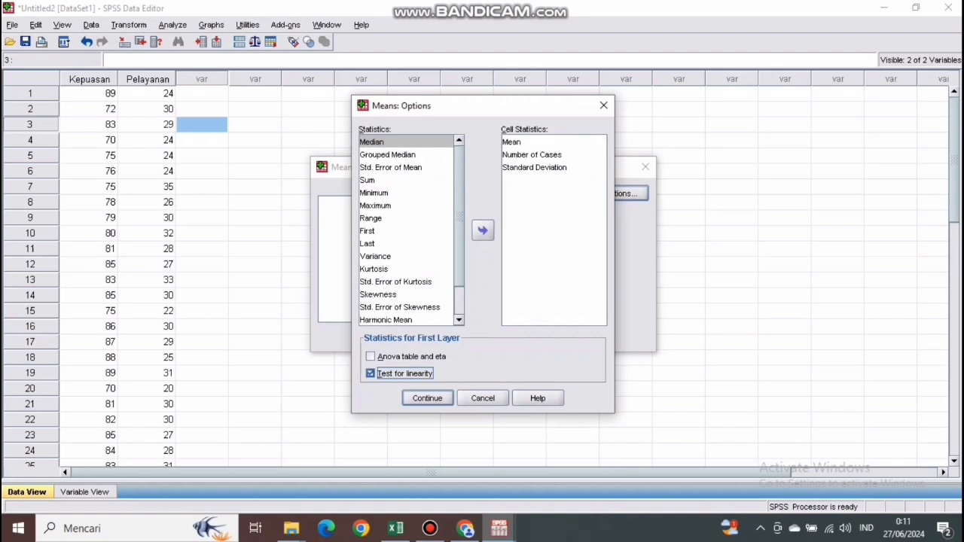
click(427, 398)
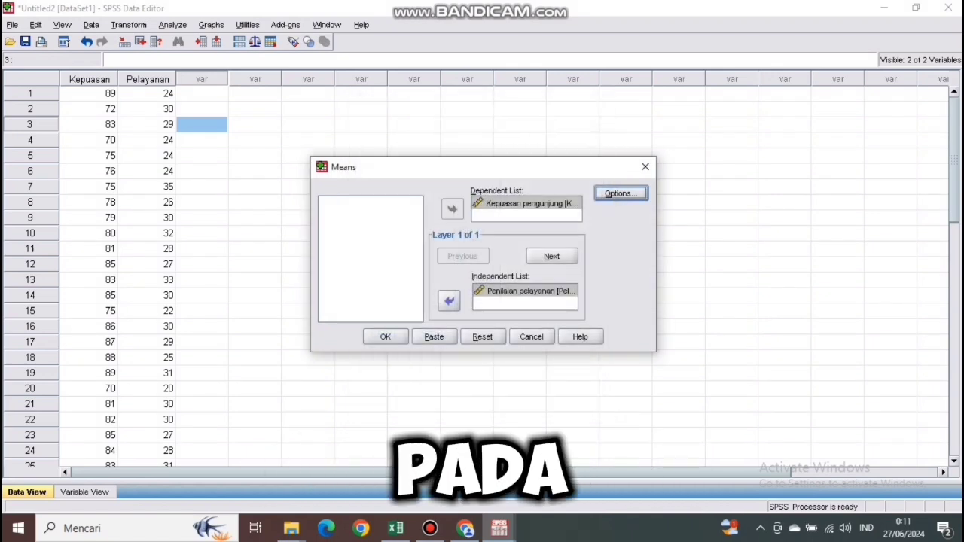
click(386, 336)
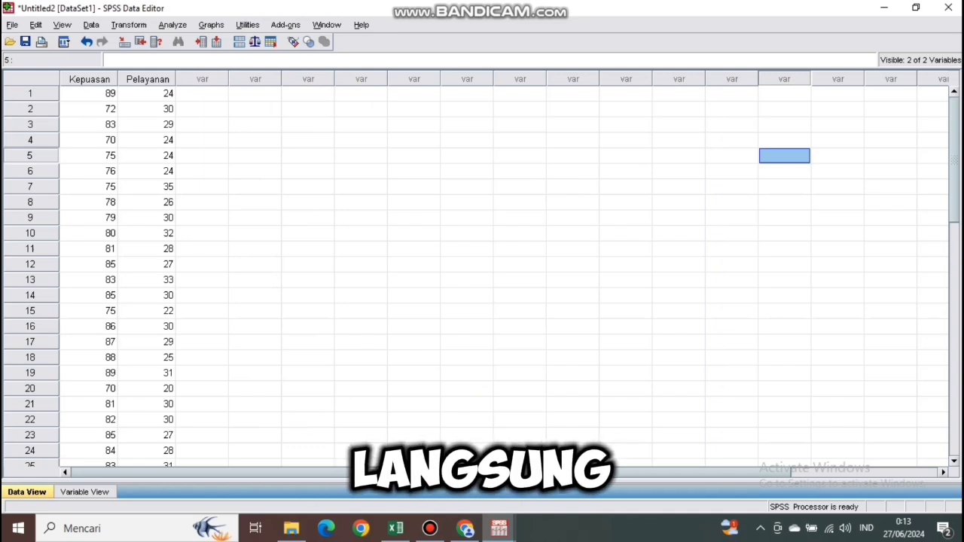
Run a two-tailed Pearson bivariate correlation between Kepuasan pengunjung and Penilaian pelayanan, keeping the default options.
click(173, 25)
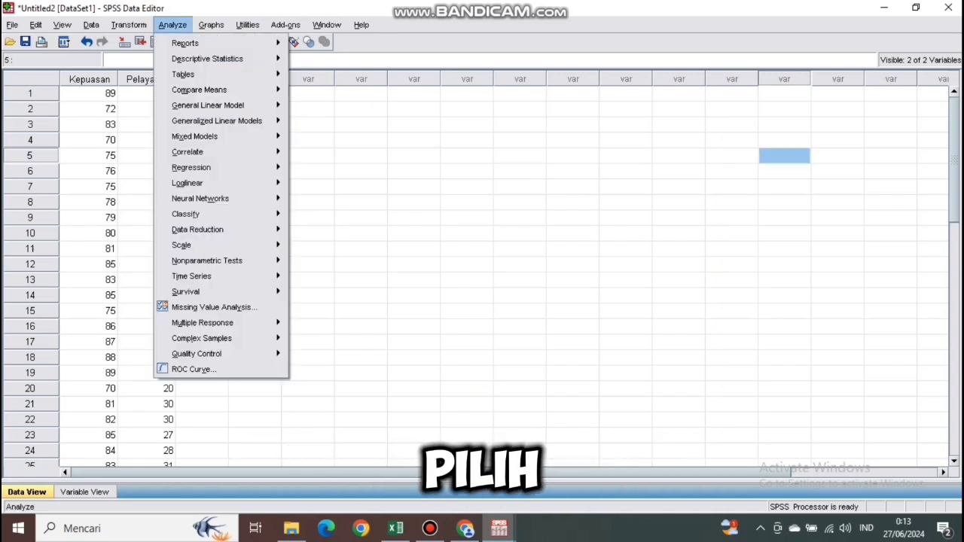
mouse_move(196, 167)
mouse_move(188, 152)
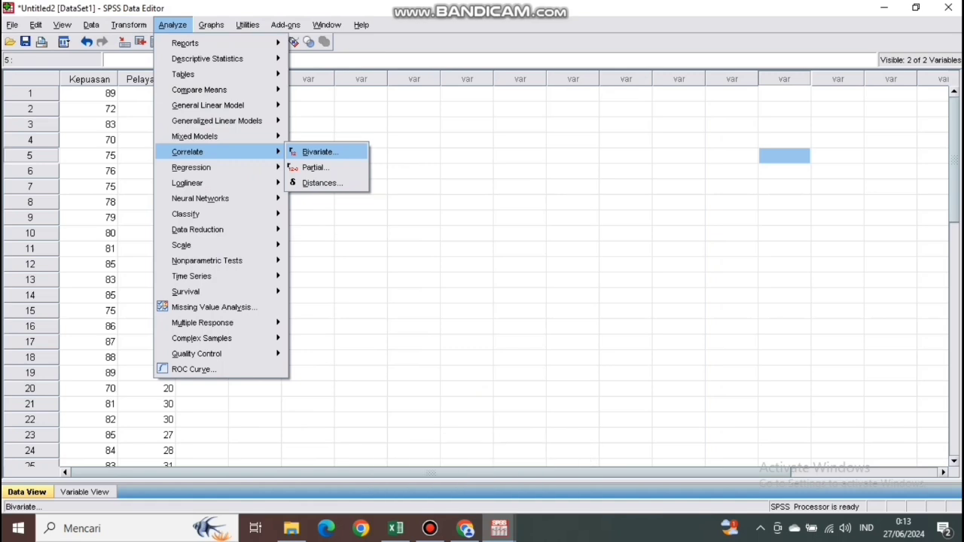
click(319, 152)
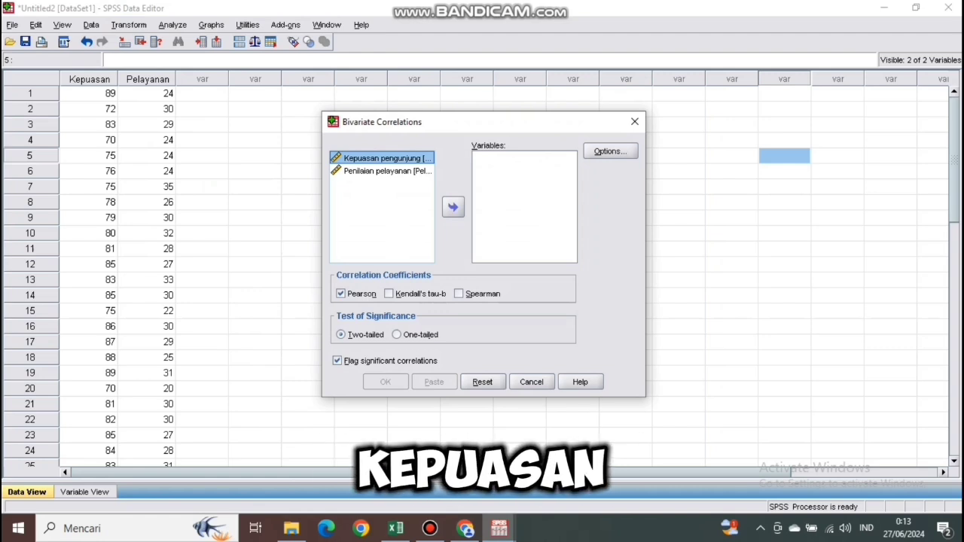
click(454, 207)
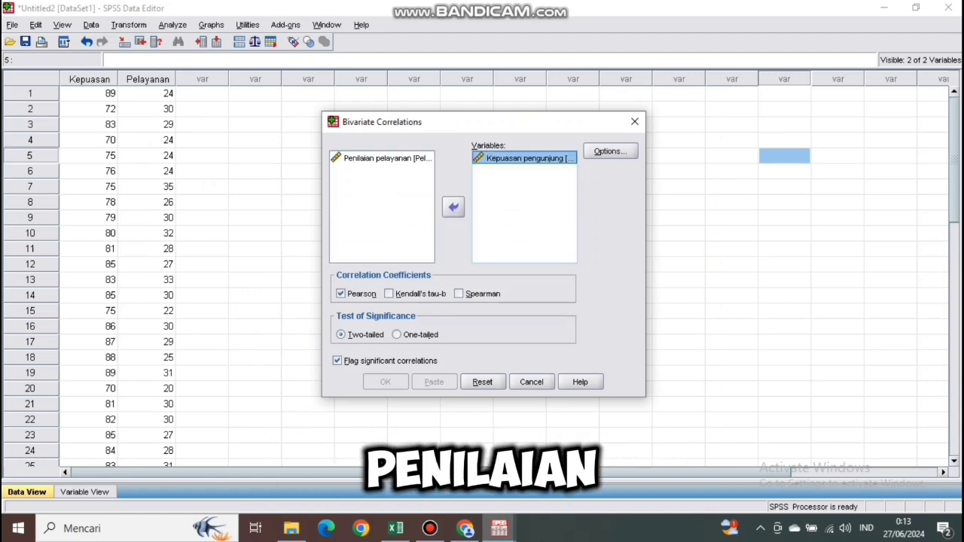
click(387, 158)
click(454, 207)
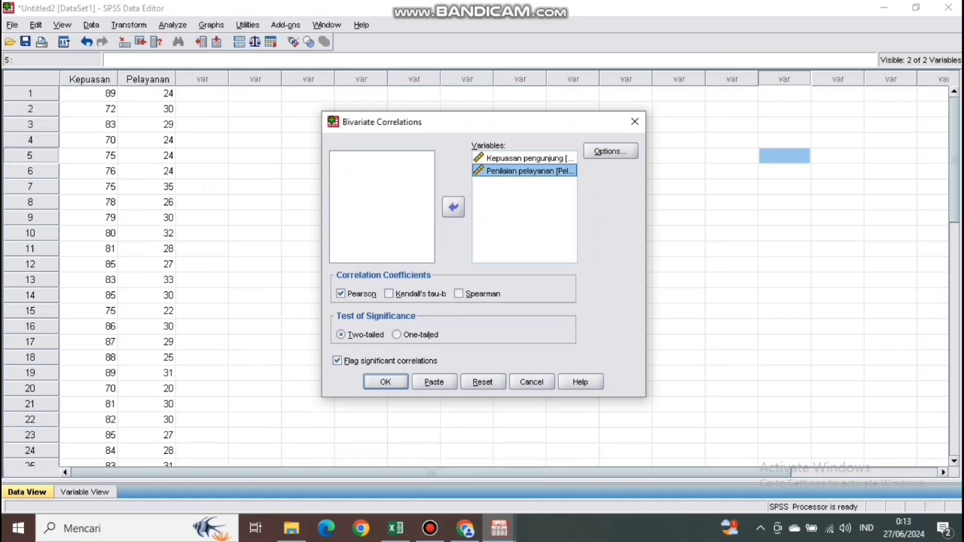
click(611, 151)
click(565, 180)
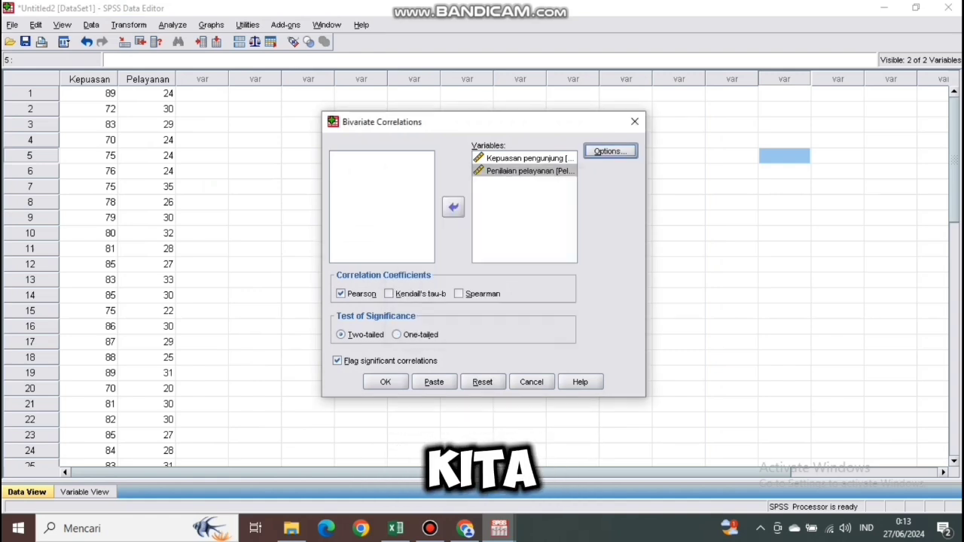
click(386, 381)
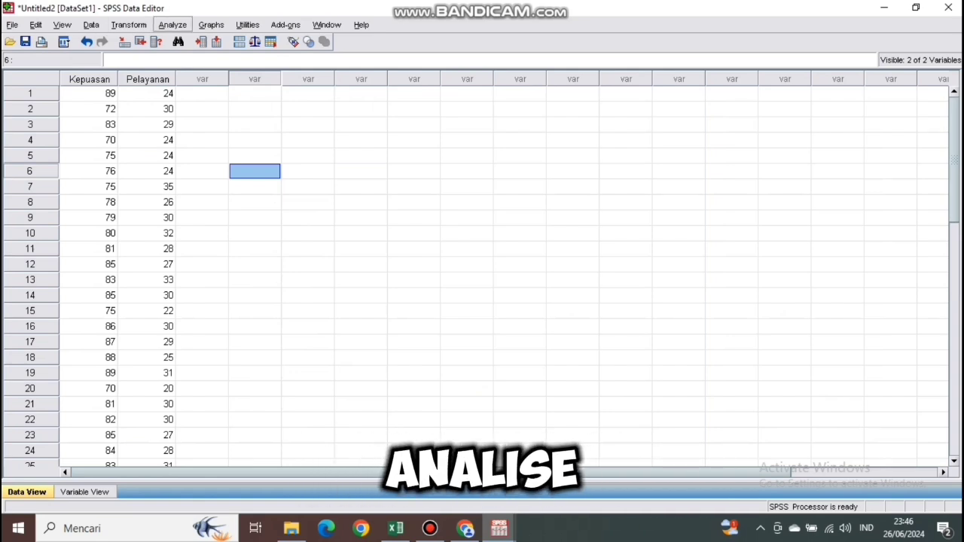
Set up another Explore analysis with Kepuasan pengunjung and Penilaian pelayanan in the dependent list.
click(173, 24)
mouse_move(226, 58)
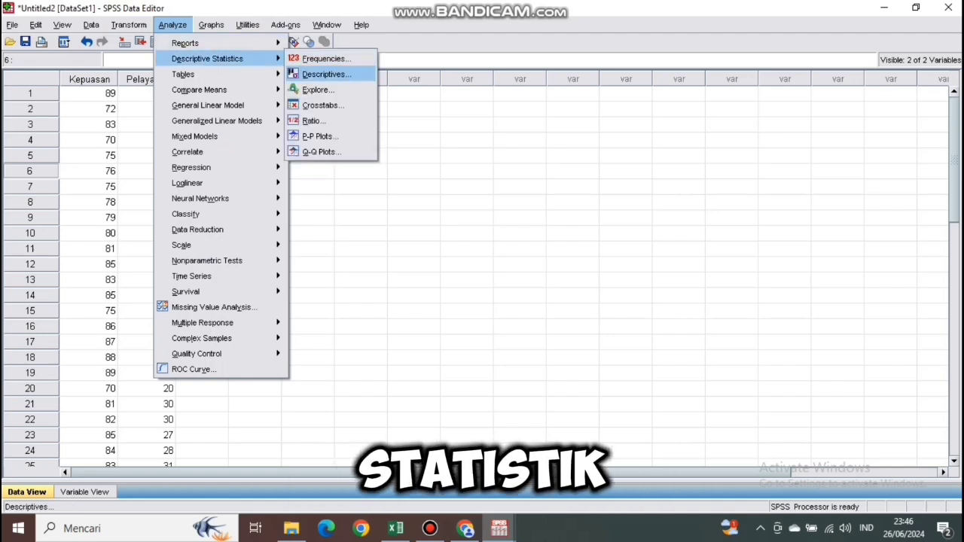
click(318, 90)
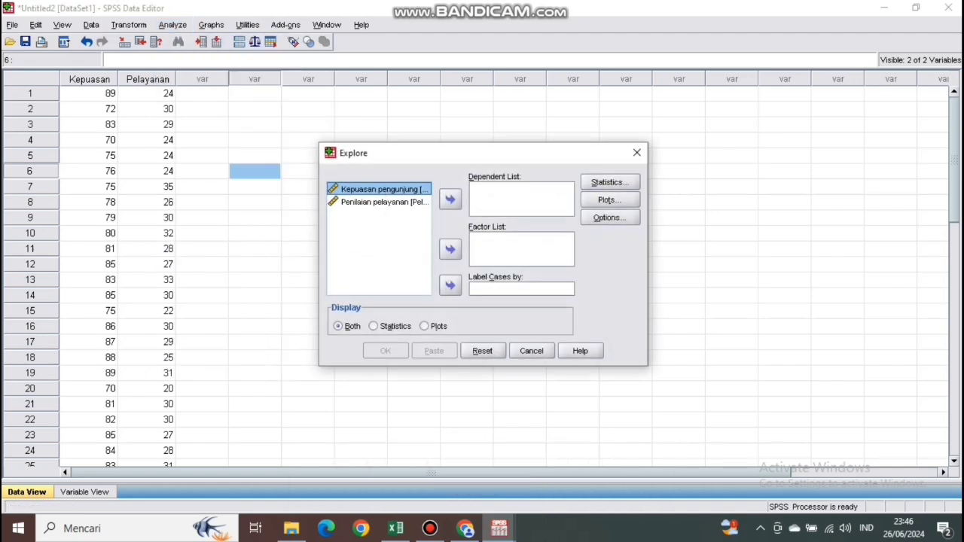
click(450, 199)
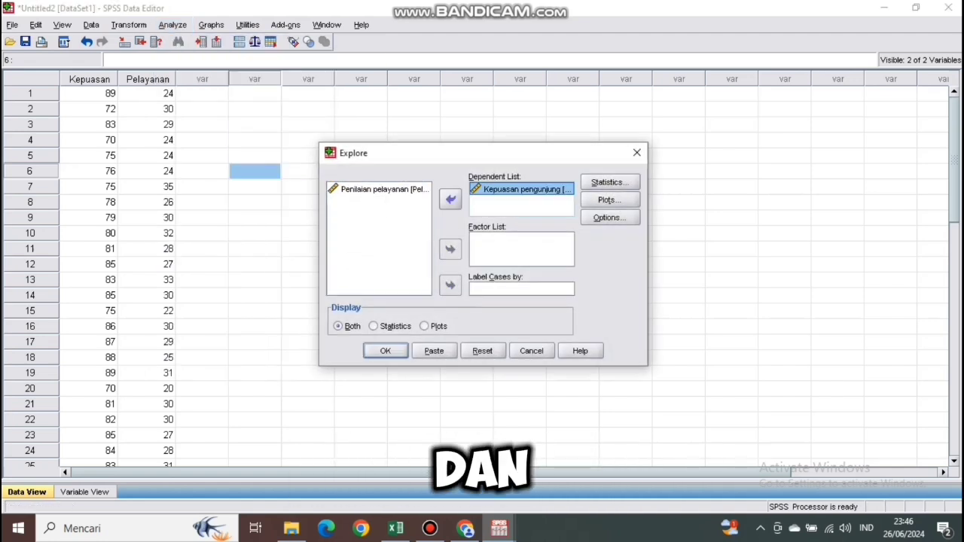
click(384, 190)
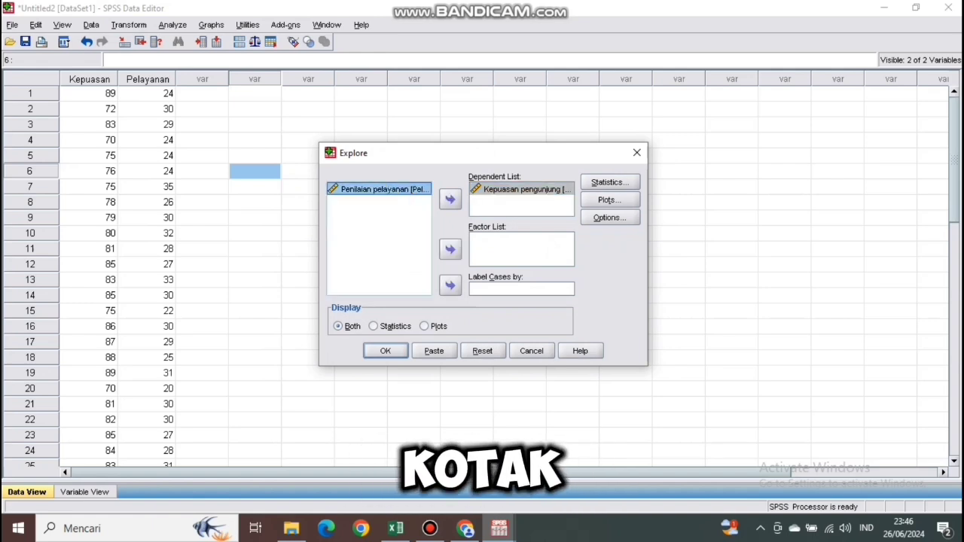
click(450, 199)
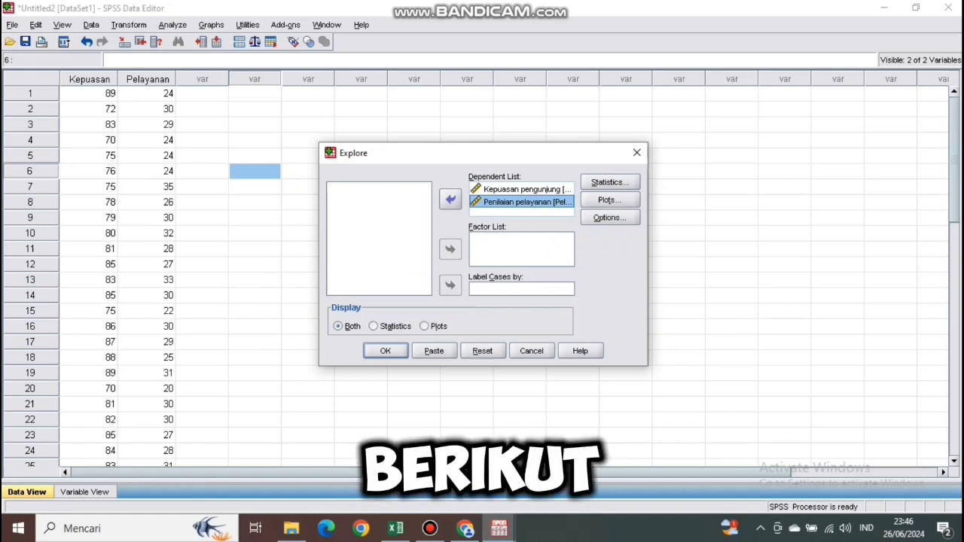
Run the Explore analysis with default settings and examine the Case Processing Summary and Descriptives tables.
click(385, 351)
scroll(553, 271, down, 7)
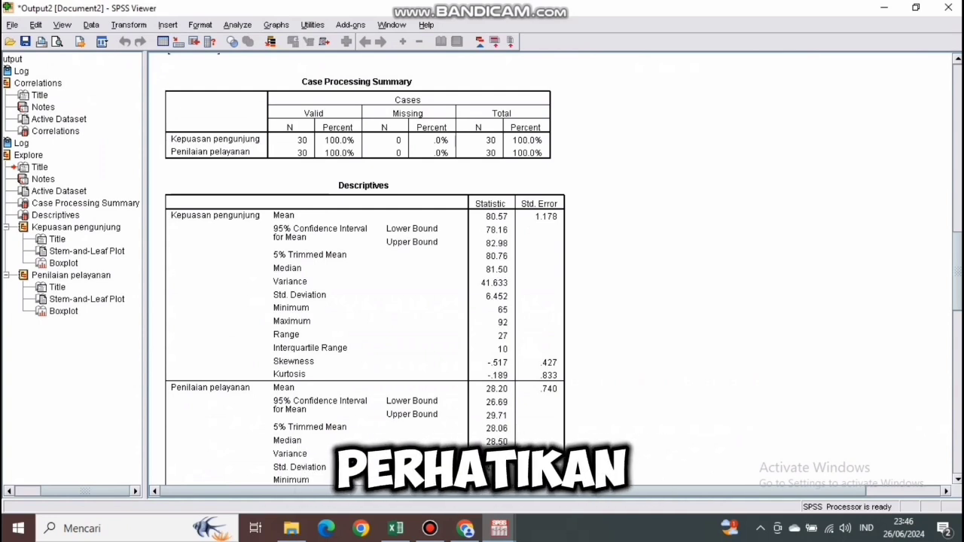
click(358, 118)
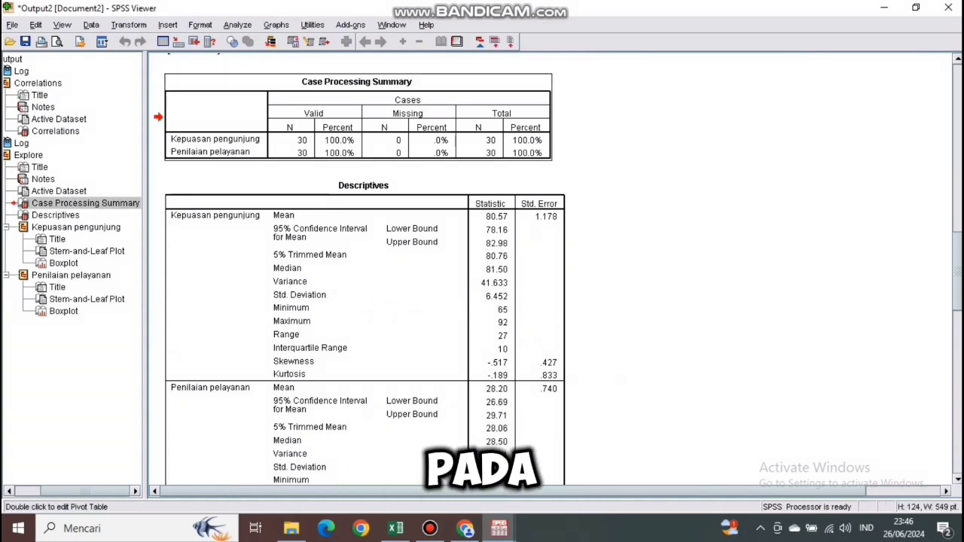
scroll(365, 294, down, 1)
click(365, 293)
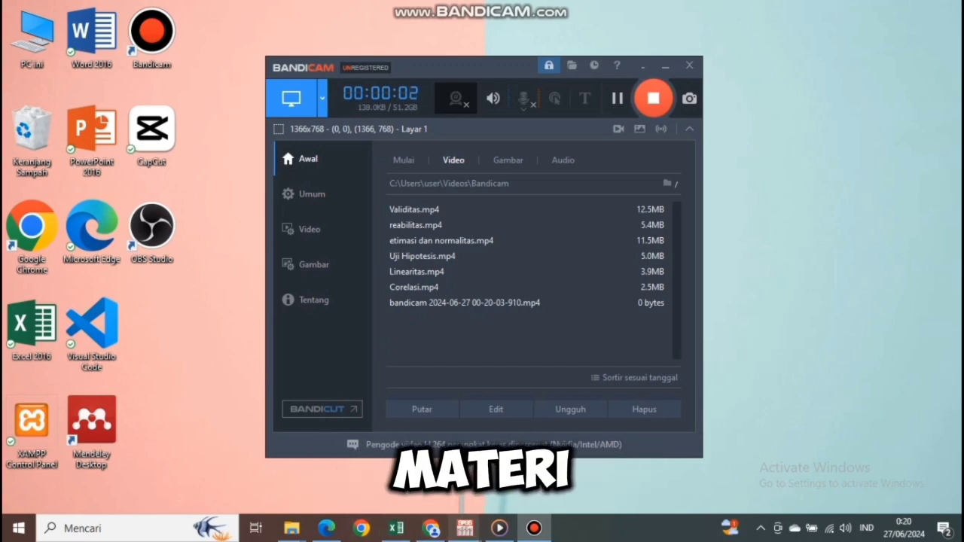
Switch to SPSS and bring up the Untitled2 dataset with the Kepuasan and Pelayanan columns.
click(465, 528)
click(619, 469)
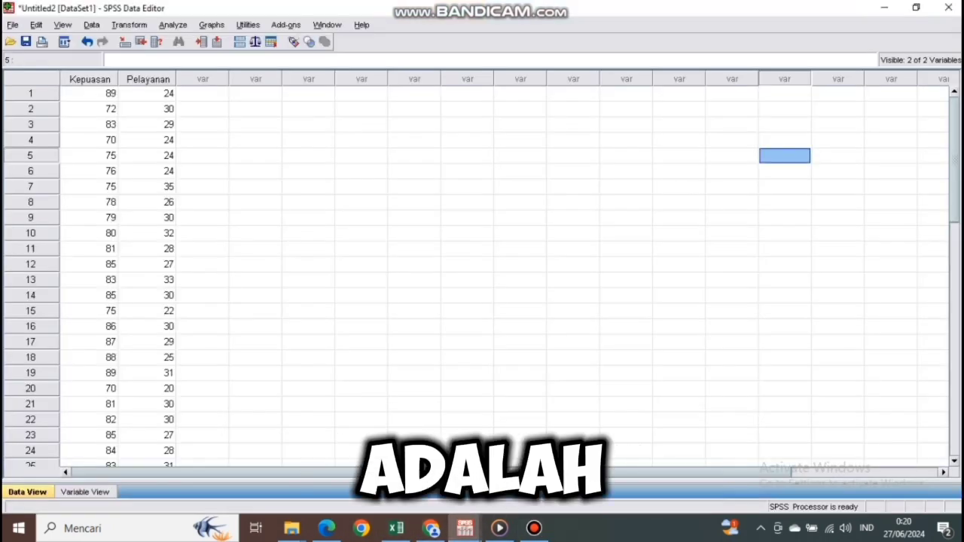
click(203, 124)
click(148, 94)
click(148, 140)
click(147, 218)
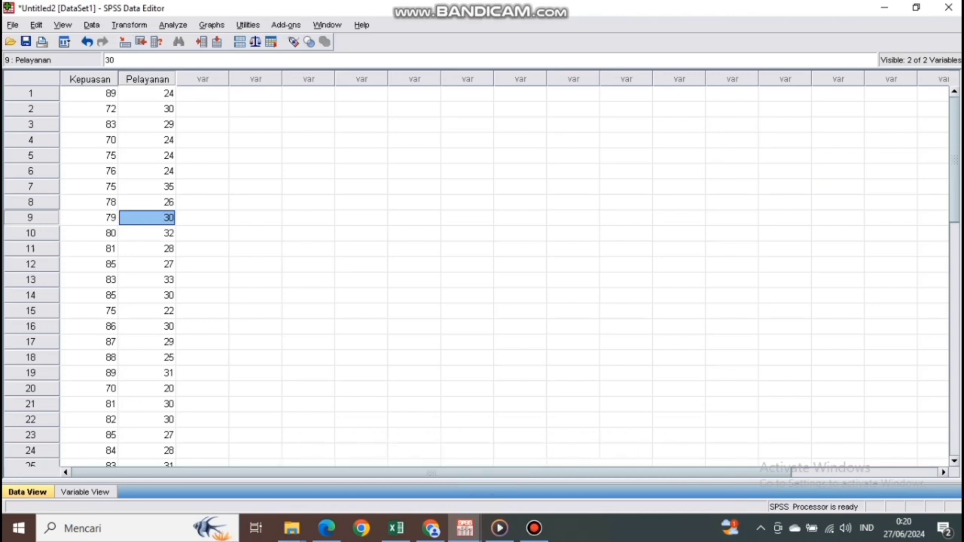
Weight the cases using Kepuasan pengunjung as the frequency variable.
click(91, 25)
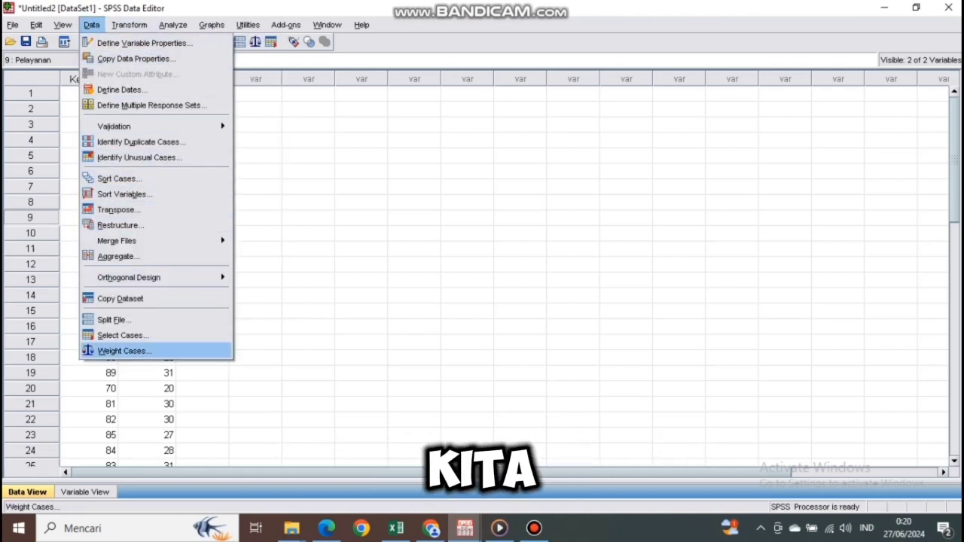
key(Return)
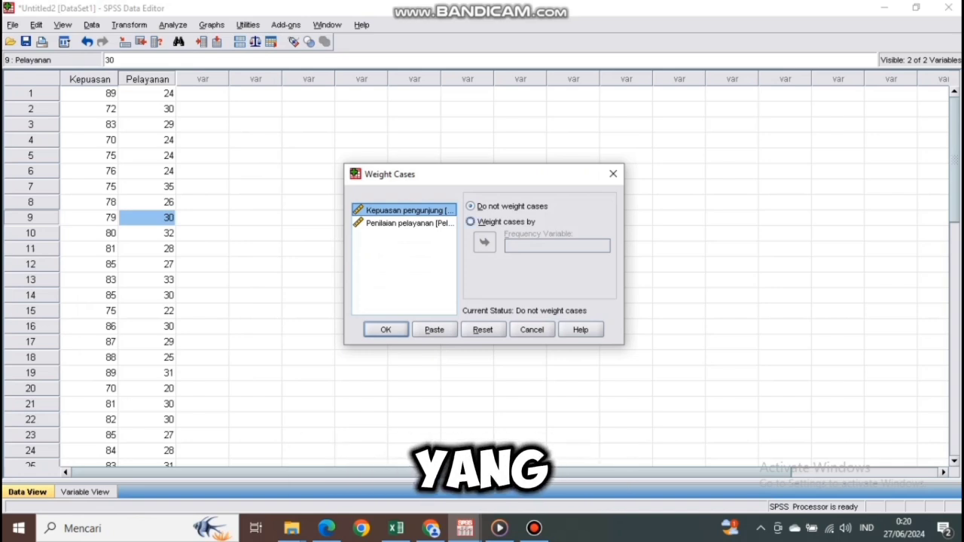
click(471, 221)
click(484, 241)
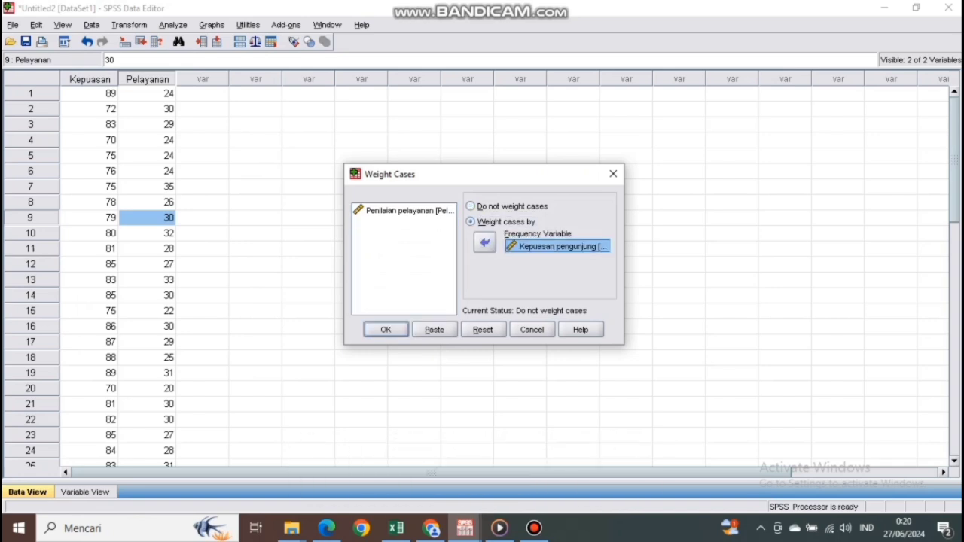
key(Return)
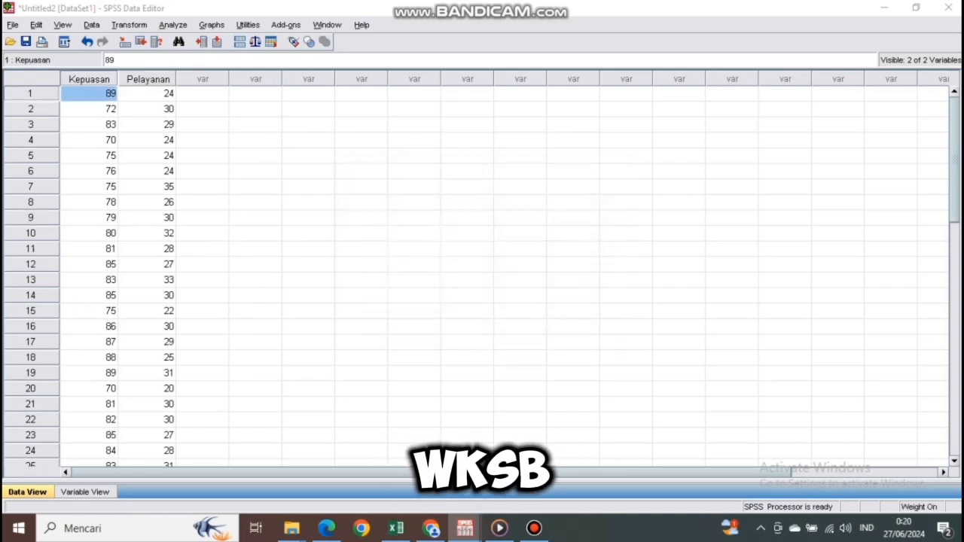
Show the Output2 document and select the log entry for the case weighting command.
mouse_move(465, 528)
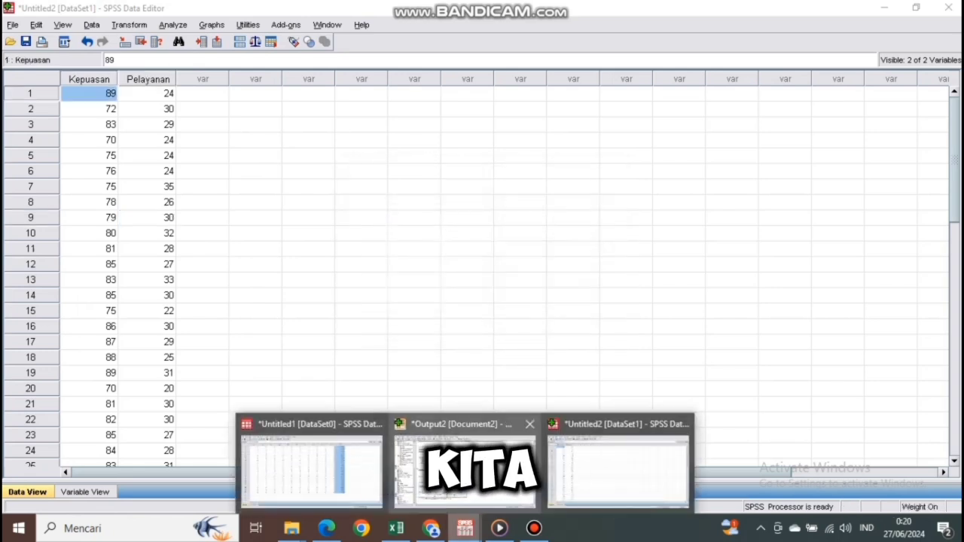
click(464, 463)
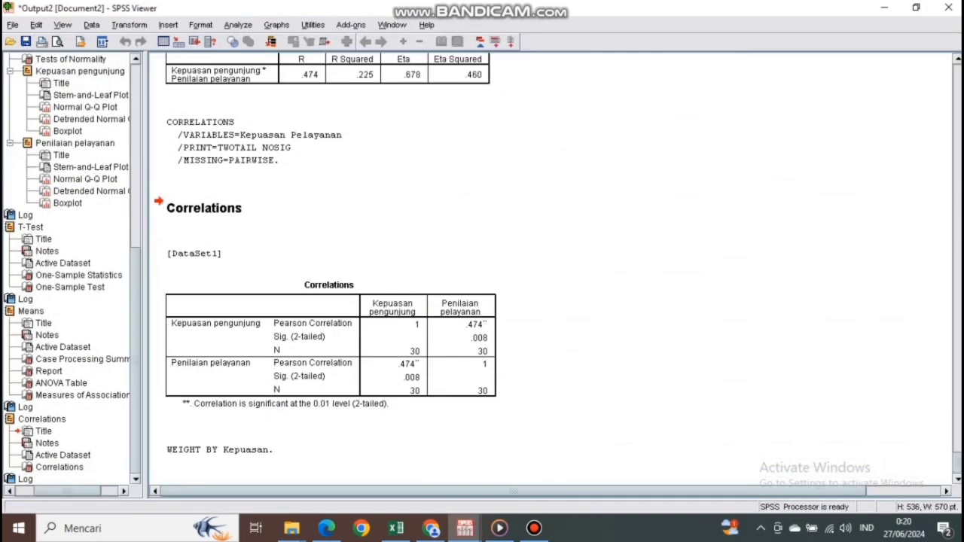
click(464, 450)
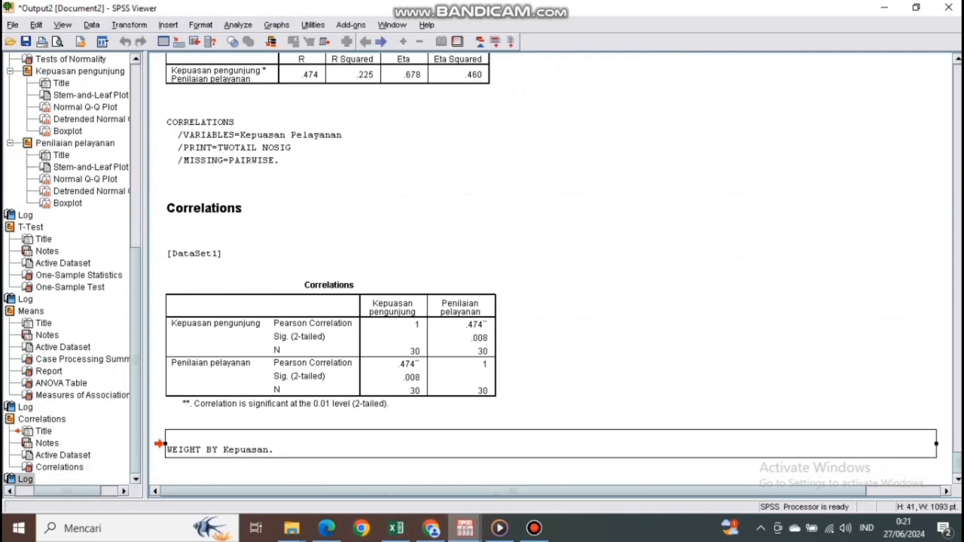
Return to the Untitled2 dataset and set up a nonparametric Chi-Square test with Penilaian pelayanan as the test variable.
mouse_move(465, 528)
click(617, 467)
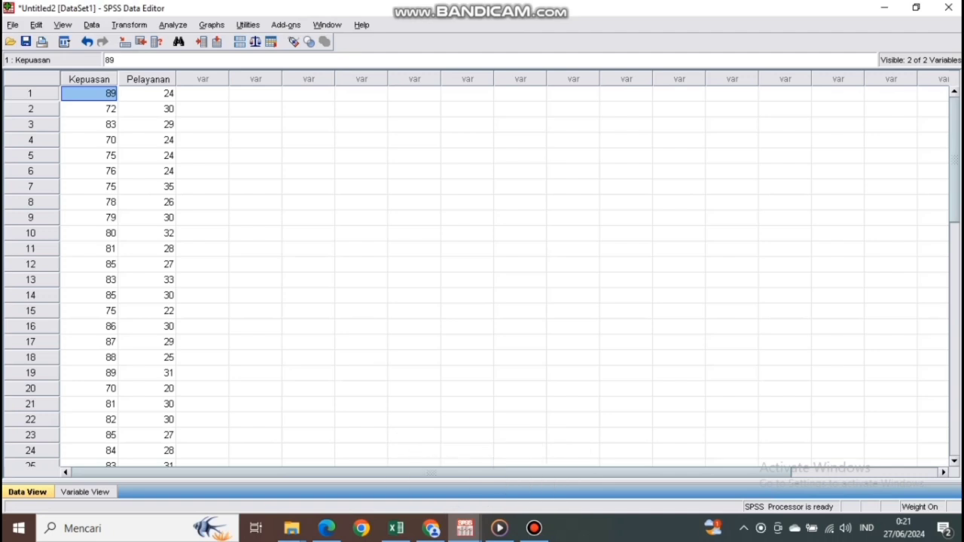
click(172, 25)
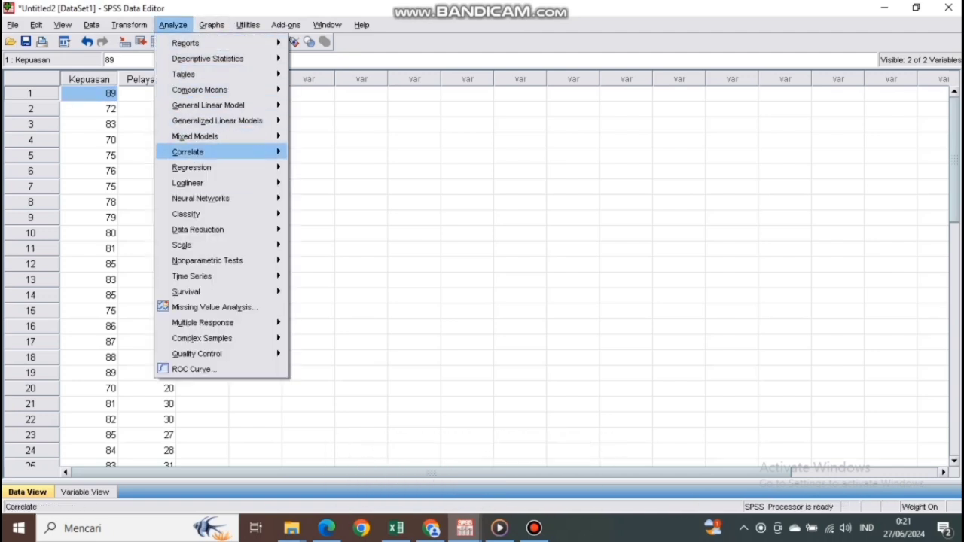
mouse_move(207, 261)
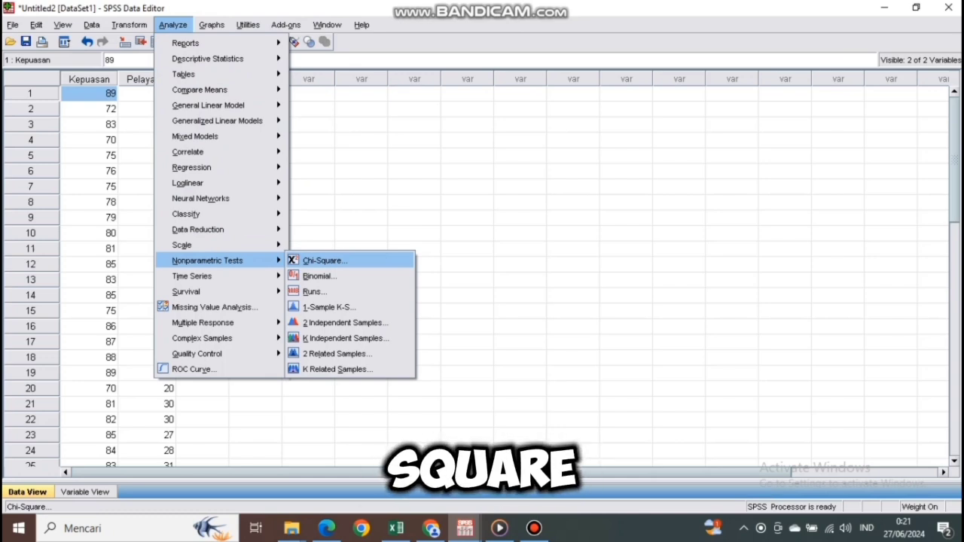
click(324, 260)
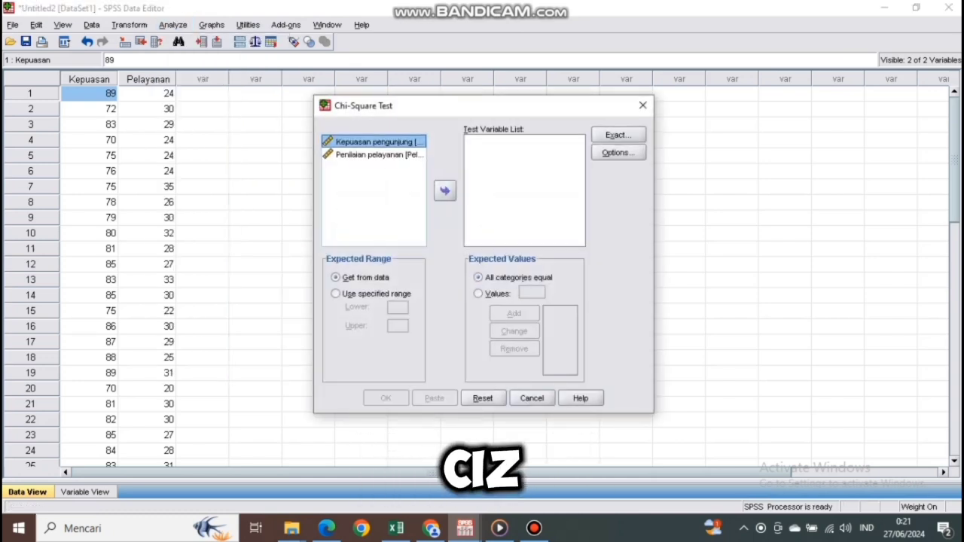
click(379, 154)
click(445, 191)
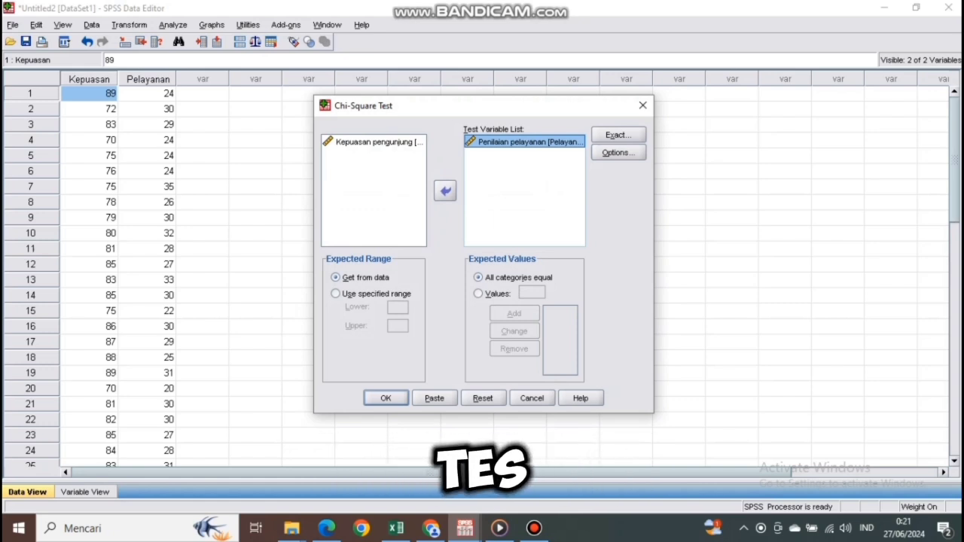
Replace Penilaian pelayanan with Kepuasan pengunjung as the only test variable of the Chi-Square test.
click(445, 191)
click(379, 141)
click(445, 190)
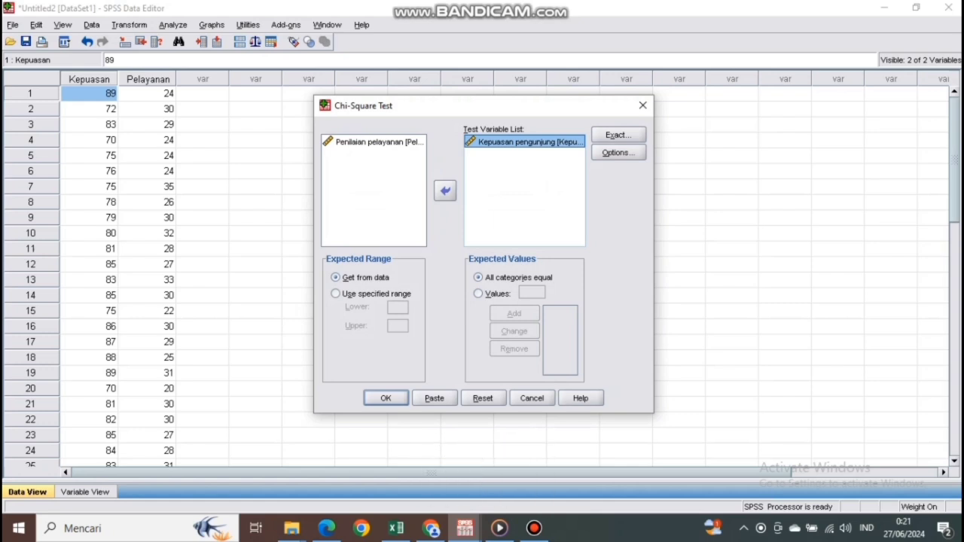
Run the Chi-Square test with all categories equal and examine the Frequencies and Test Statistics tables.
key(Return)
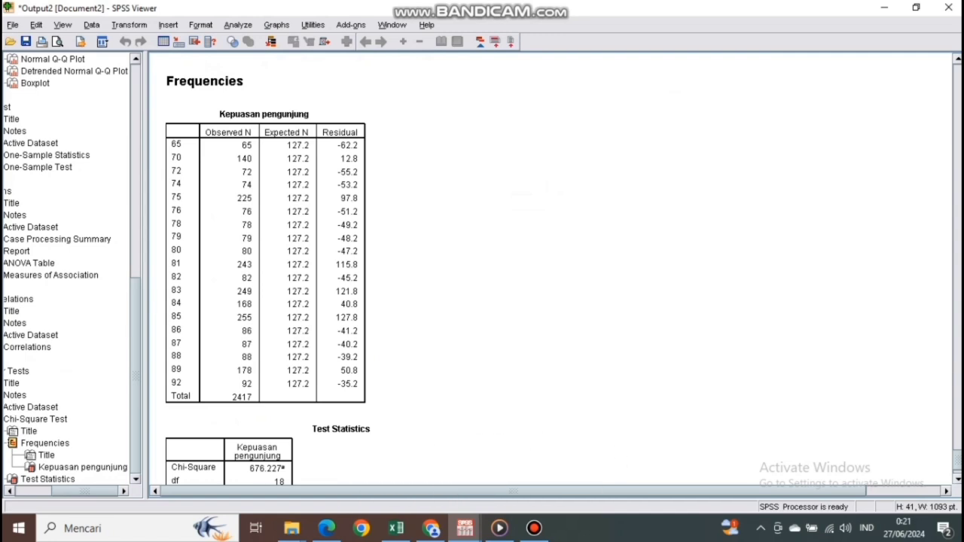
scroll(553, 271, down, 3)
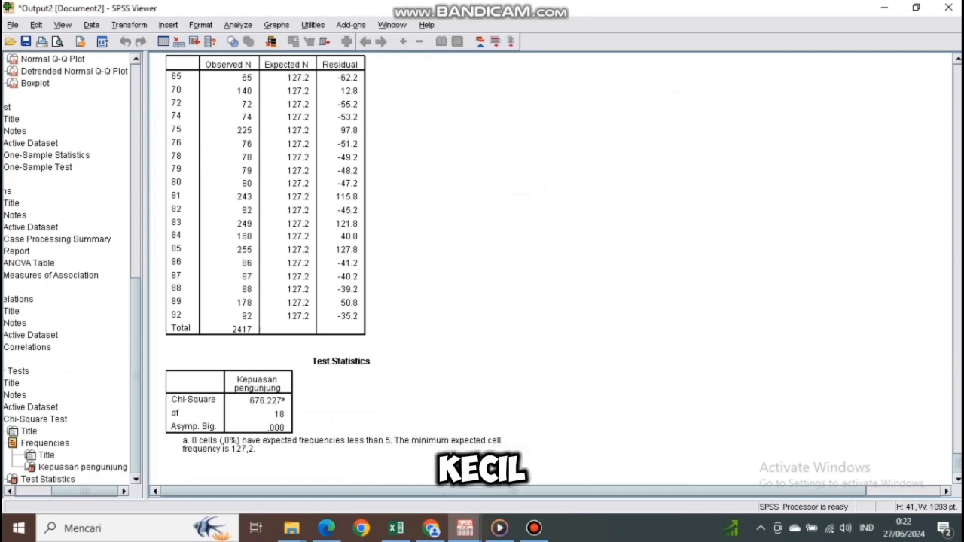
scroll(482, 271, up, 5)
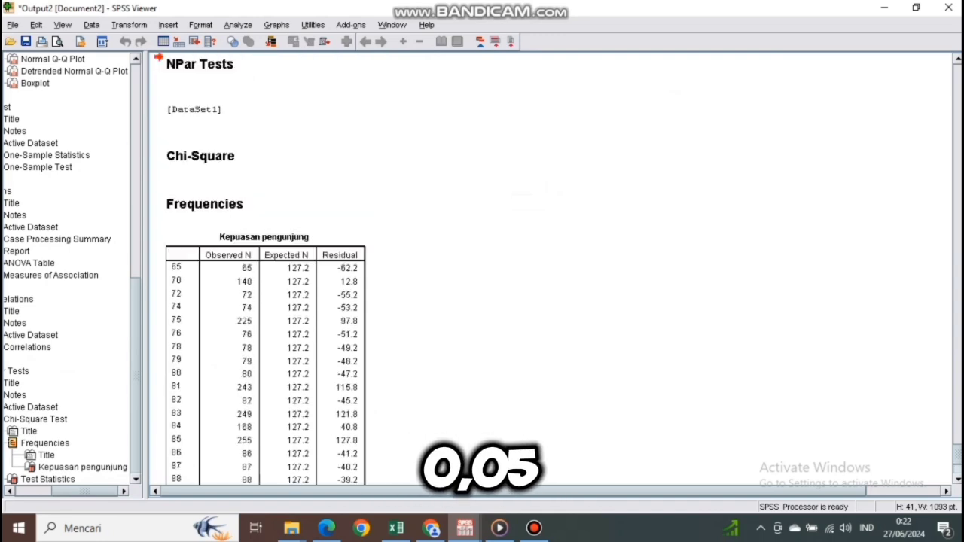
scroll(482, 271, down, 5)
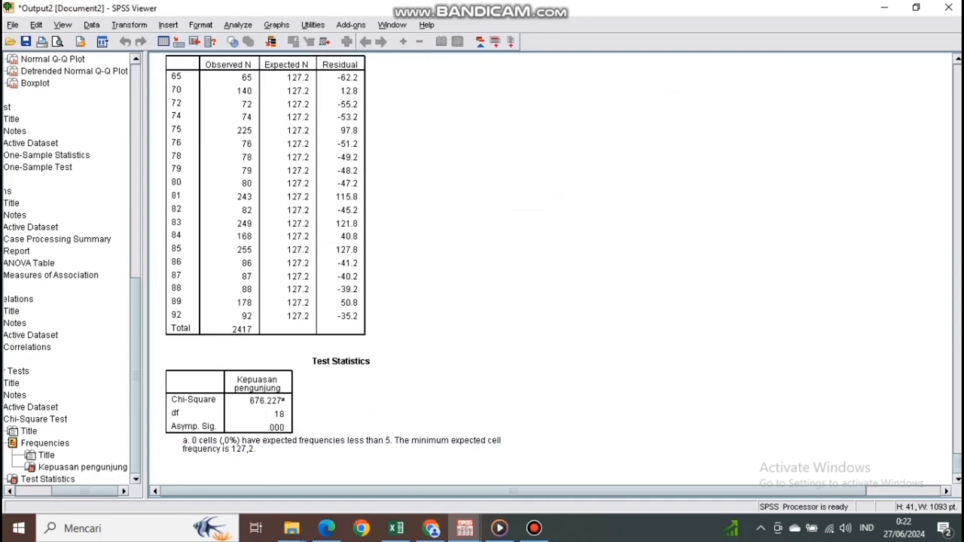